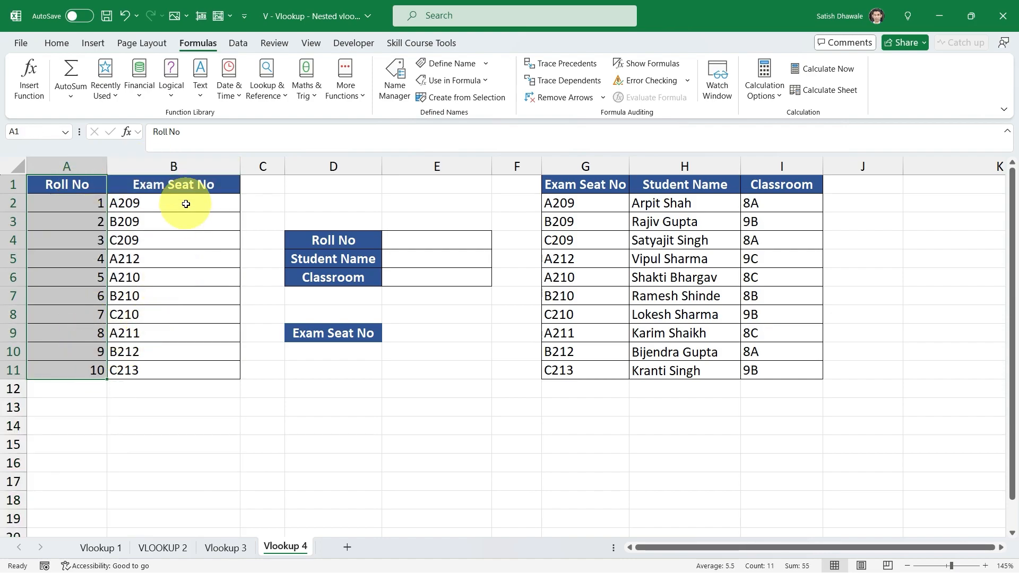
- Examine the Roll No table, the student details table and the Roll No, Student Name and Classroom form between them
drag(183, 187, 170, 364)
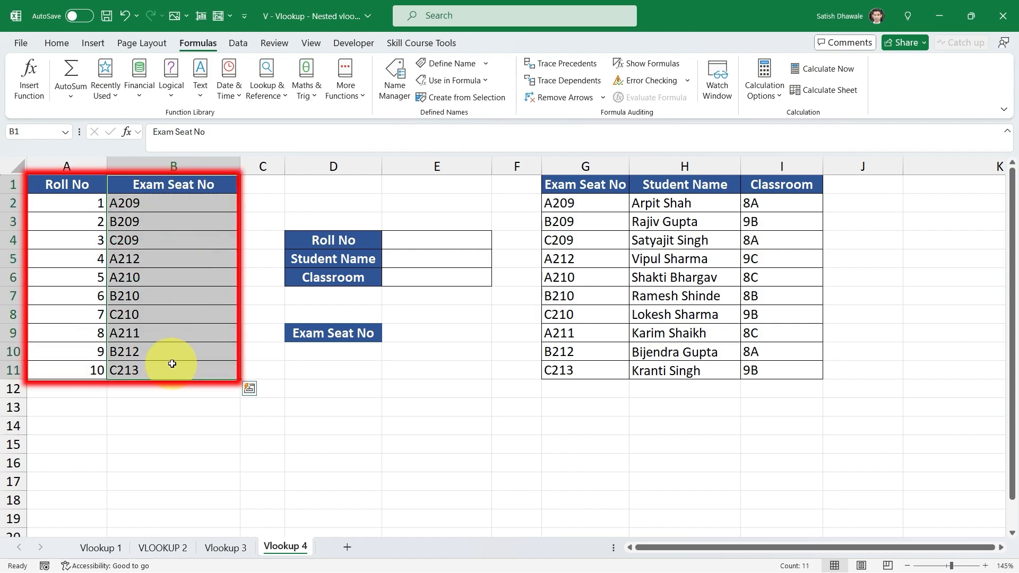
drag(83, 188, 157, 364)
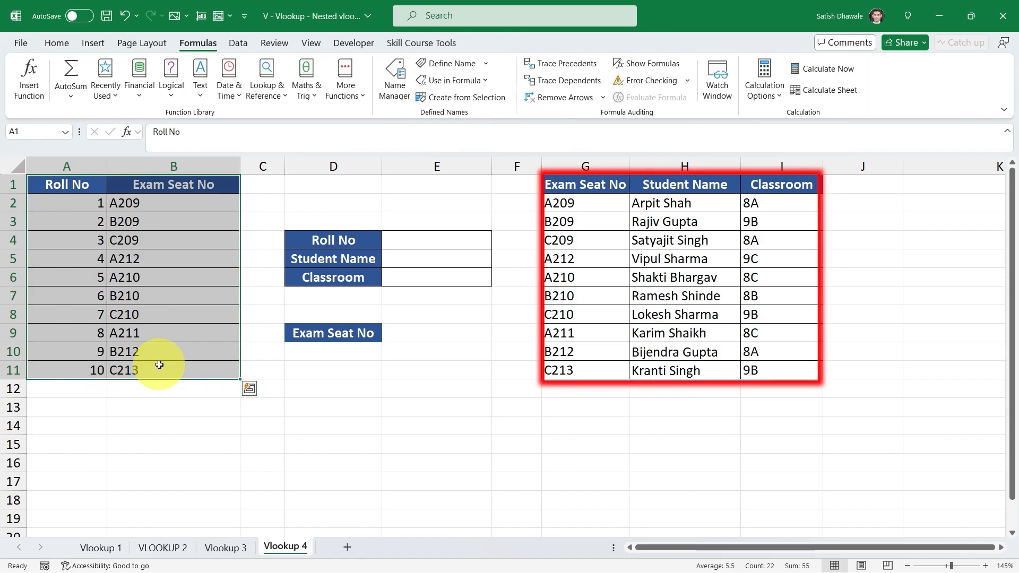
drag(597, 184, 773, 368)
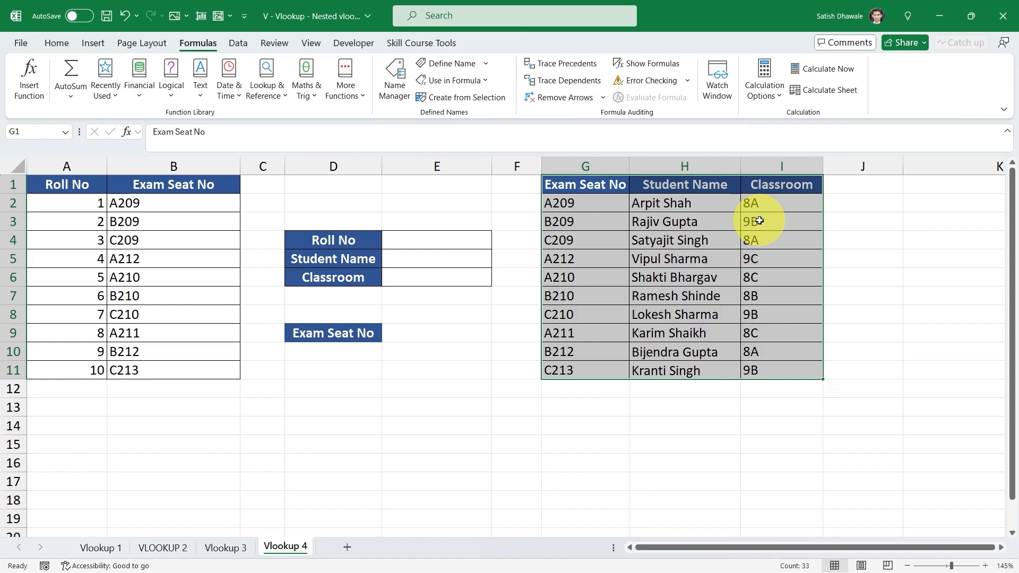
drag(318, 241, 466, 281)
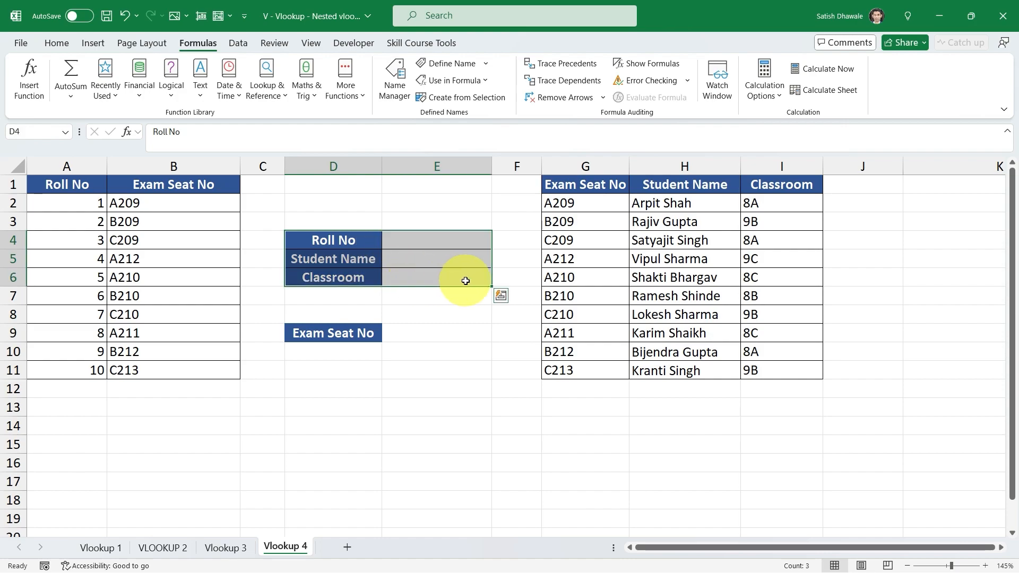
click(438, 258)
click(438, 280)
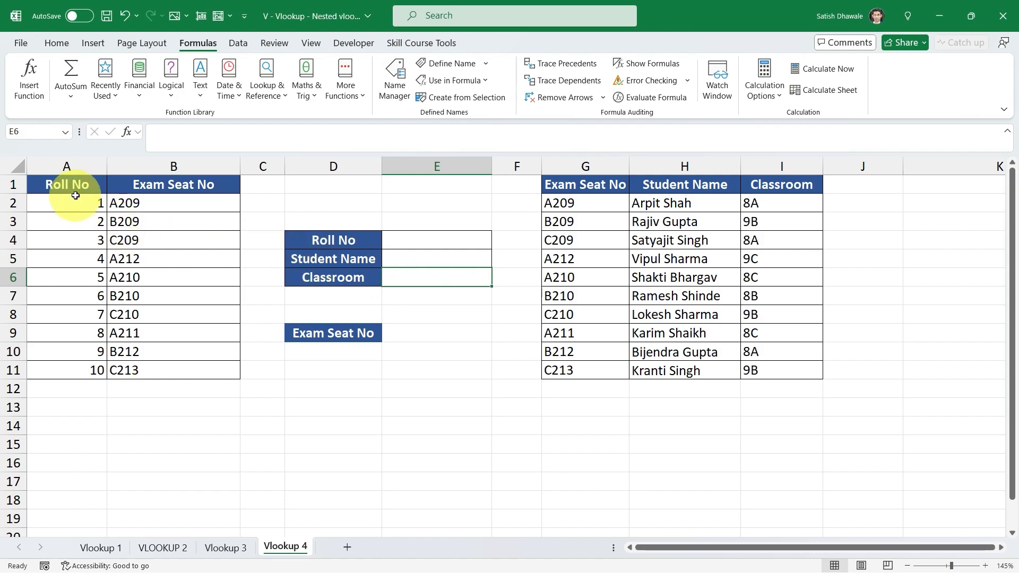
drag(75, 193, 87, 370)
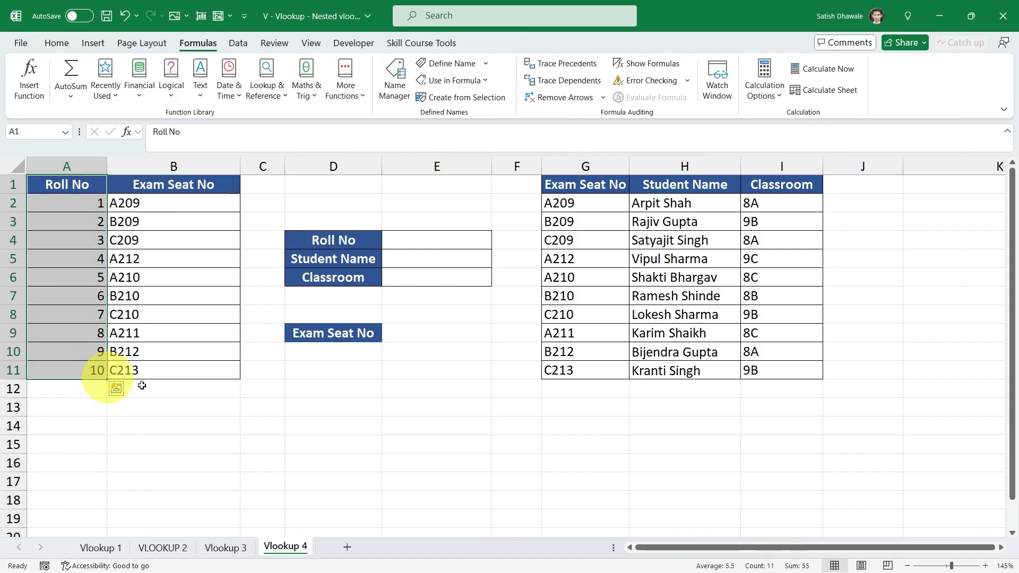
drag(593, 191, 762, 359)
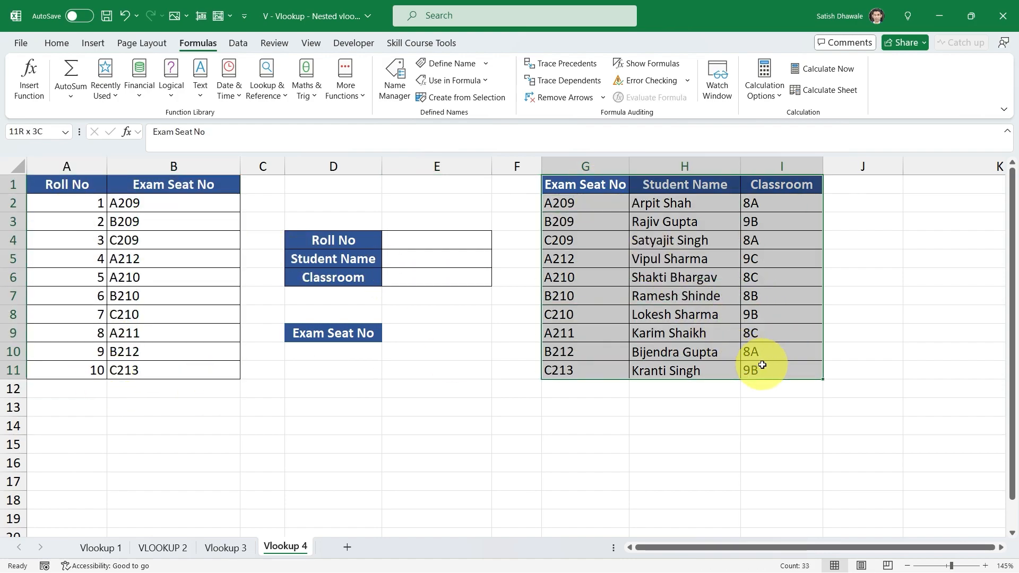
drag(705, 183, 785, 382)
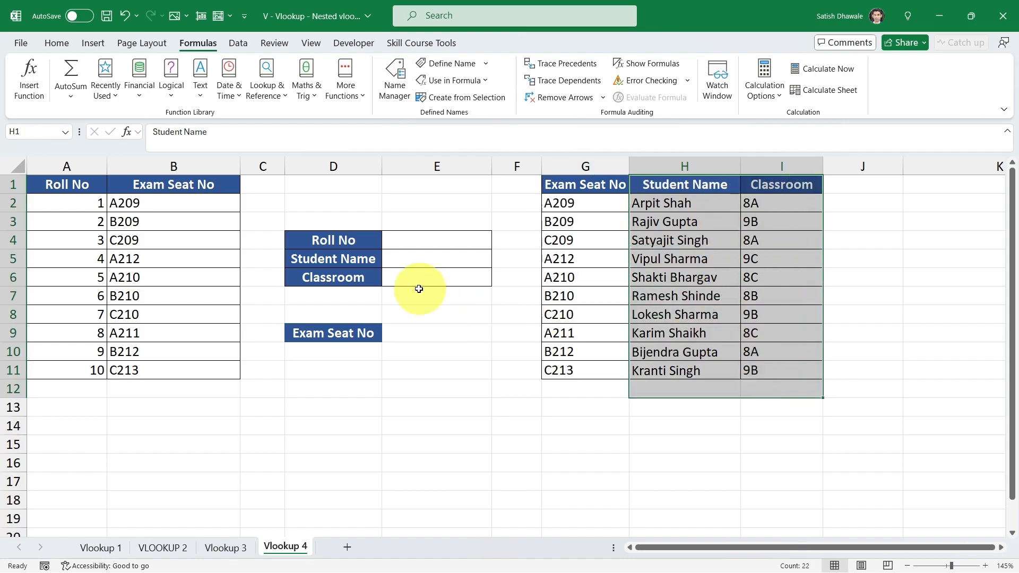
drag(378, 258, 449, 278)
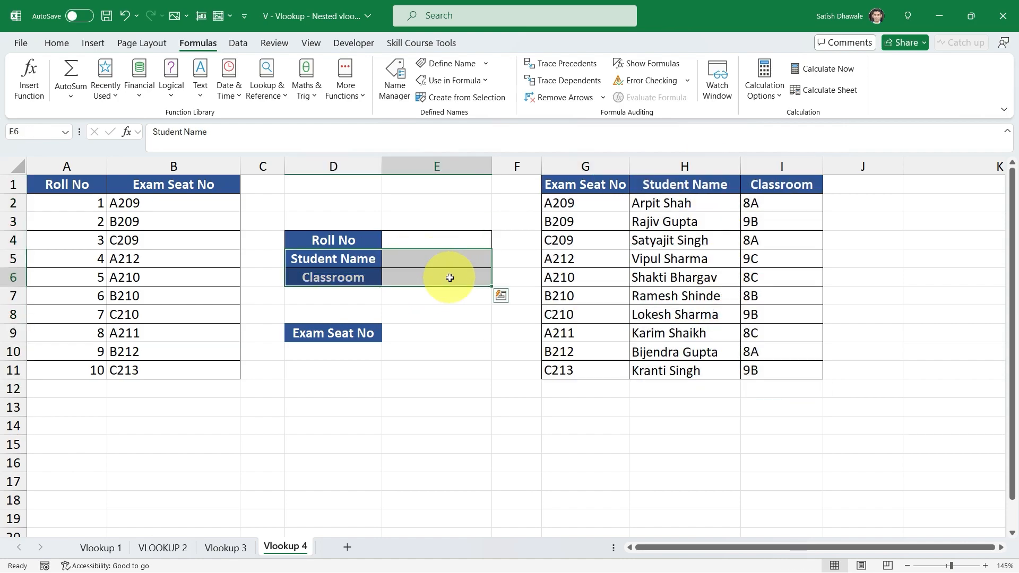
click(449, 279)
drag(92, 186, 181, 370)
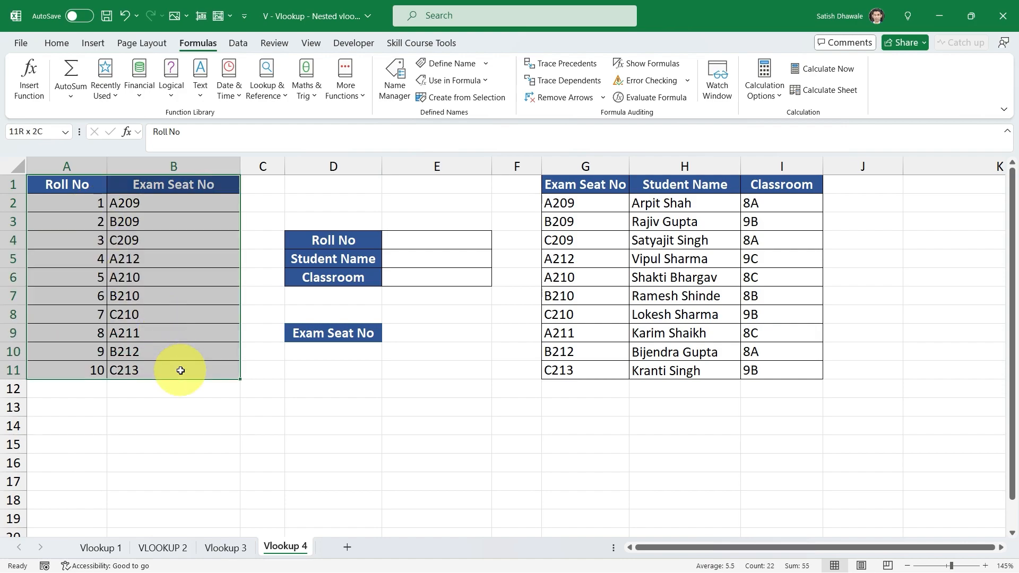
drag(663, 185, 779, 353)
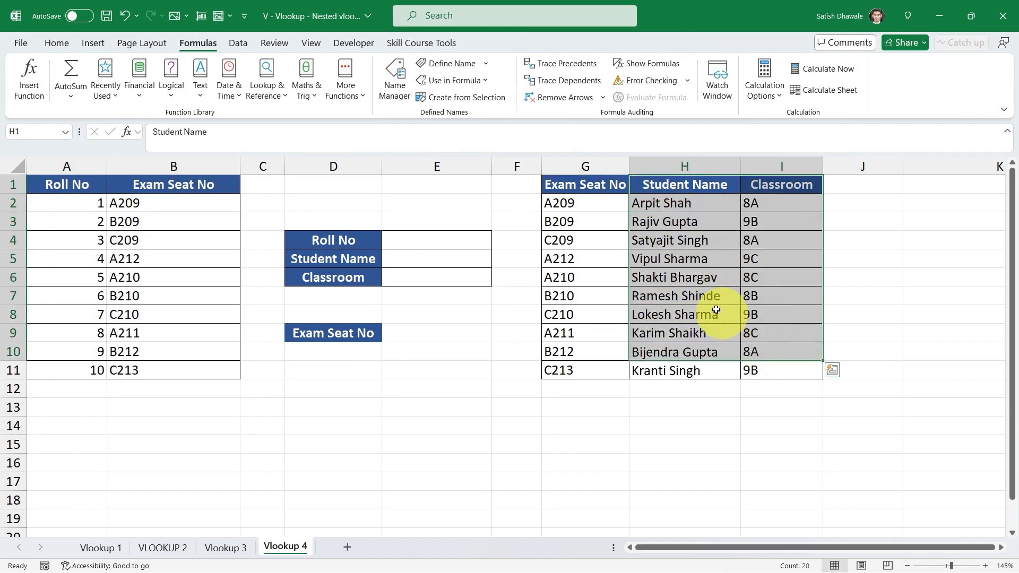
- Compare the Exam Seat No columns shared by both tables and trace the first record from one to the other
drag(608, 196, 589, 371)
drag(159, 186, 171, 369)
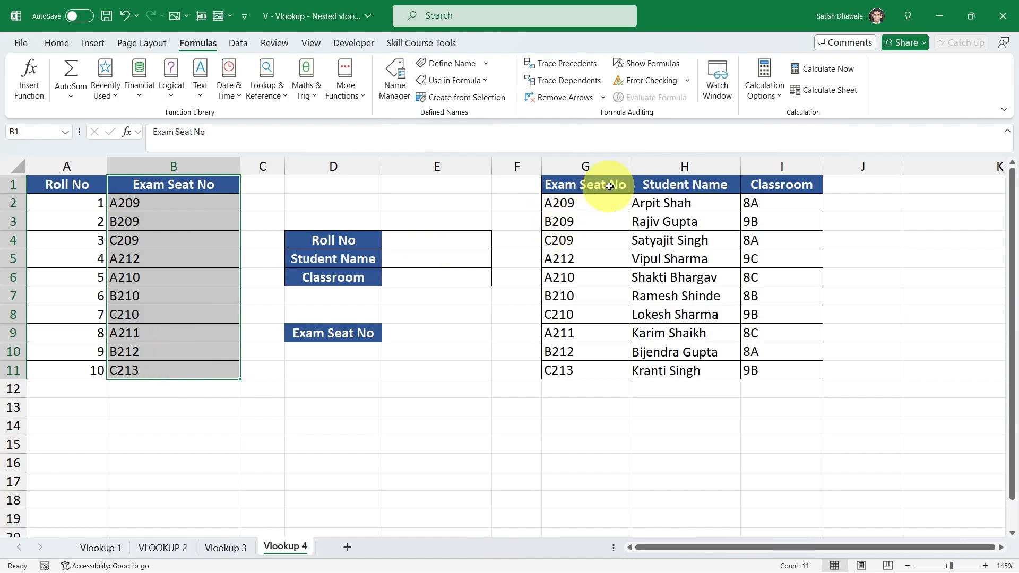
drag(603, 183, 585, 368)
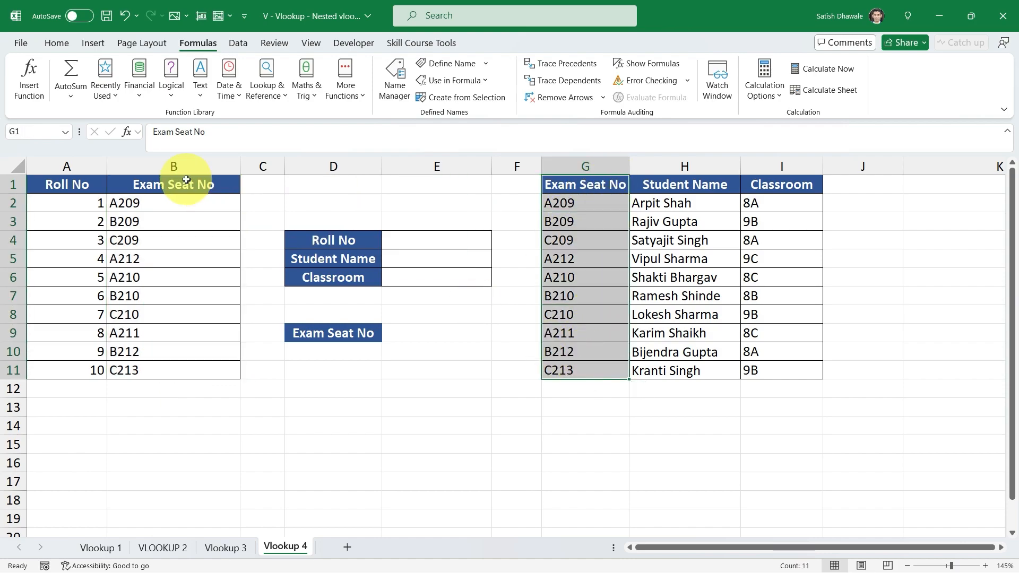
drag(175, 183, 182, 367)
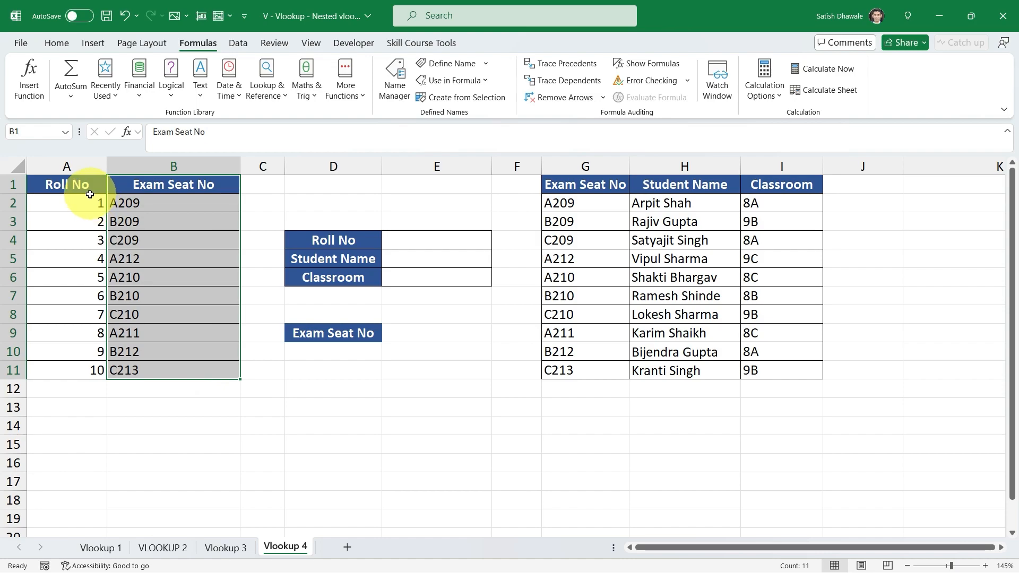
drag(84, 202, 202, 203)
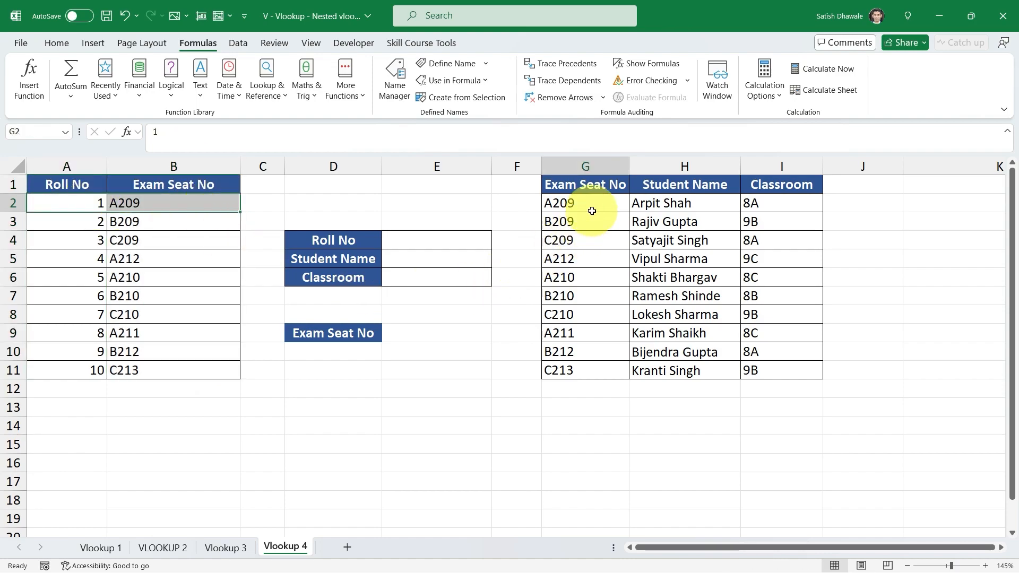
drag(584, 206, 791, 210)
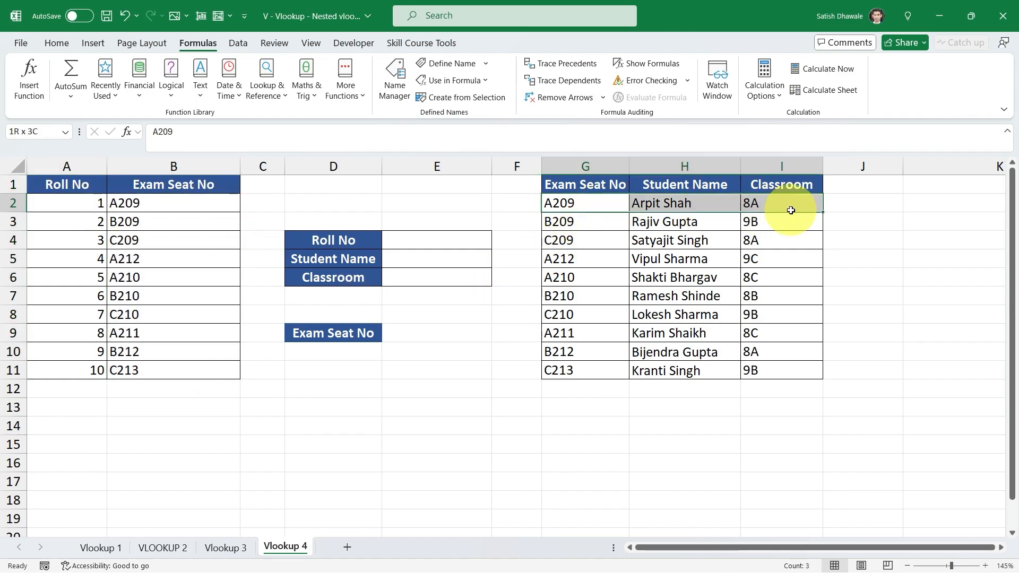
drag(82, 207, 96, 369)
drag(136, 204, 75, 369)
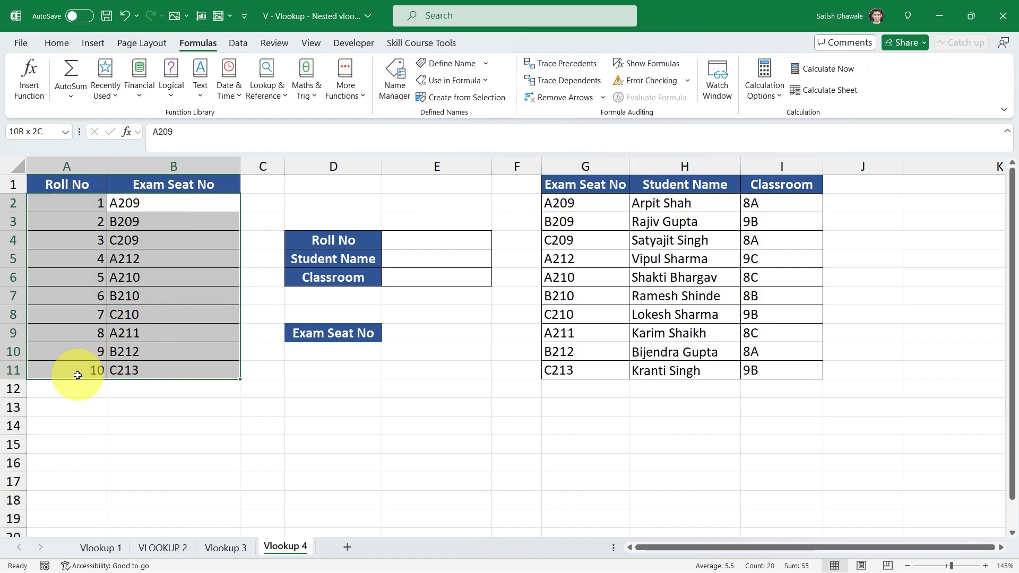
click(75, 370)
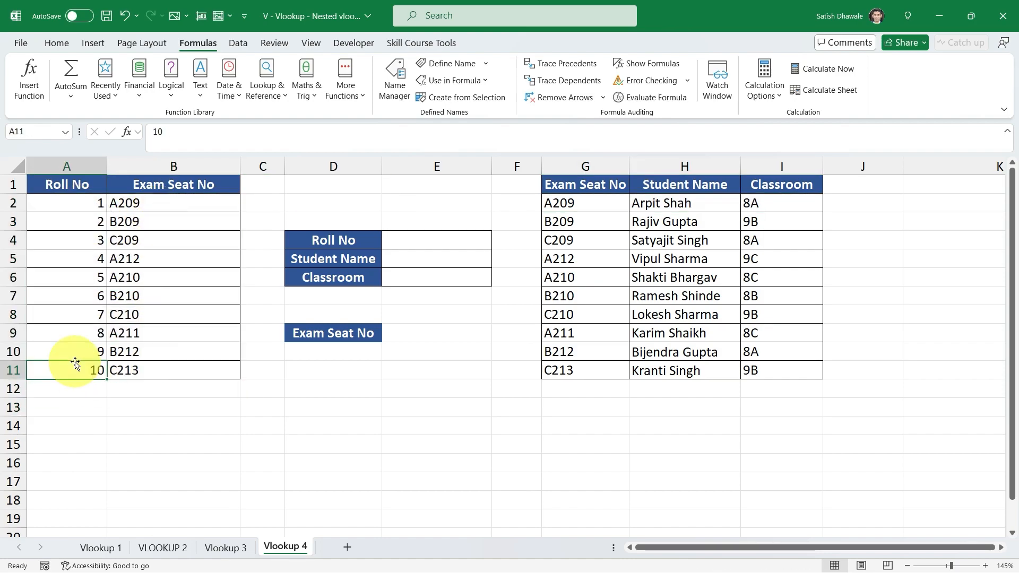
click(455, 329)
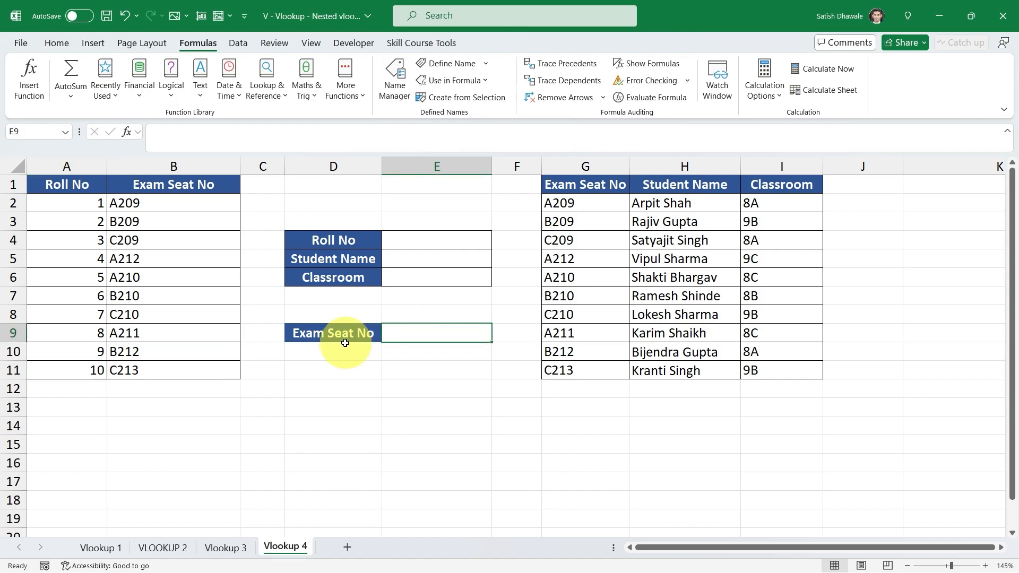
- Enter 5 as the Roll No in cell E4 of the lookup form
drag(101, 205, 188, 360)
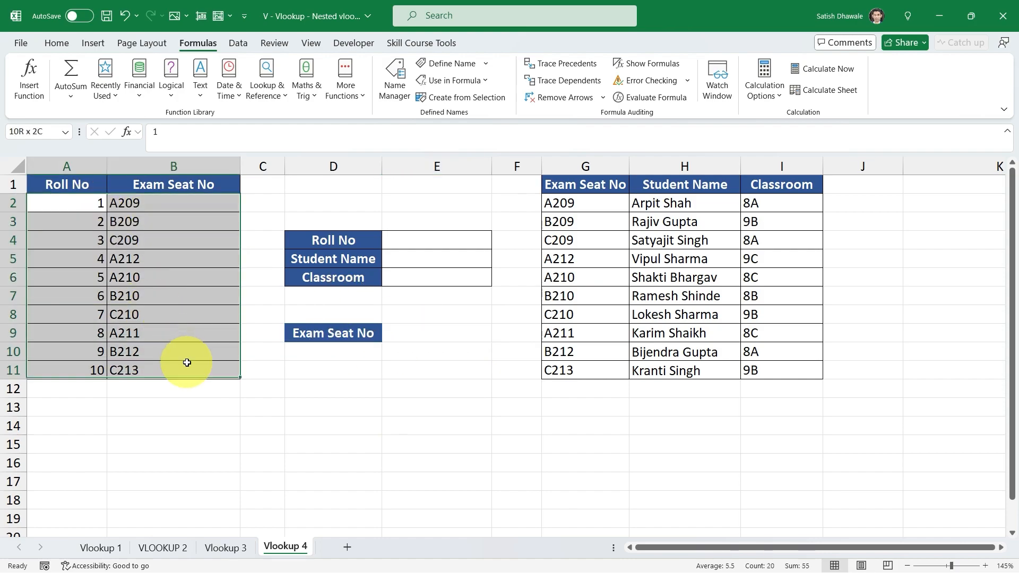
click(460, 236)
text(5)
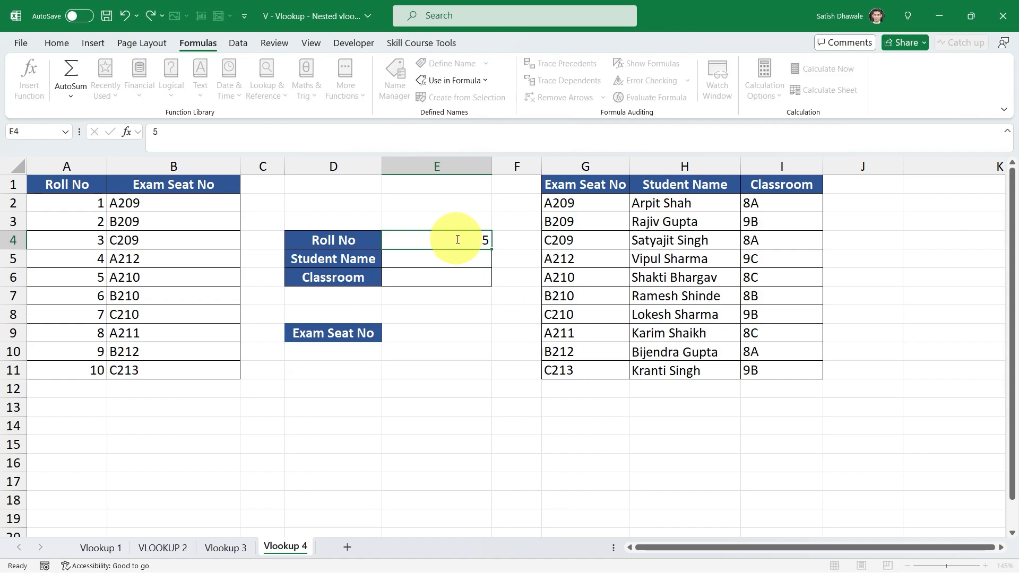
key(Return)
click(459, 236)
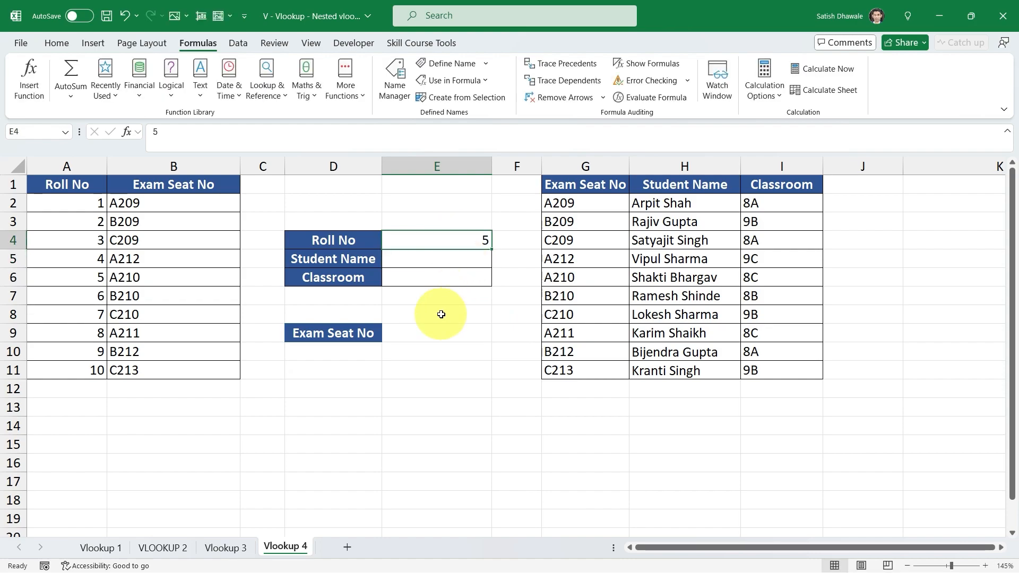
- Review the roll number input, the blank result cells E5, E6 and E9, and the two source tables for the lookup
click(429, 332)
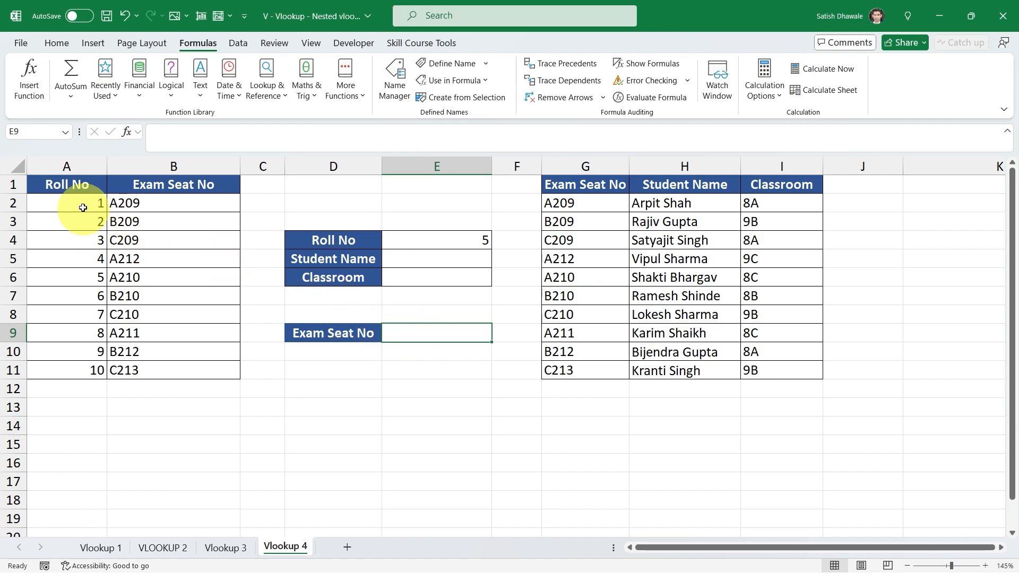
drag(74, 191, 169, 362)
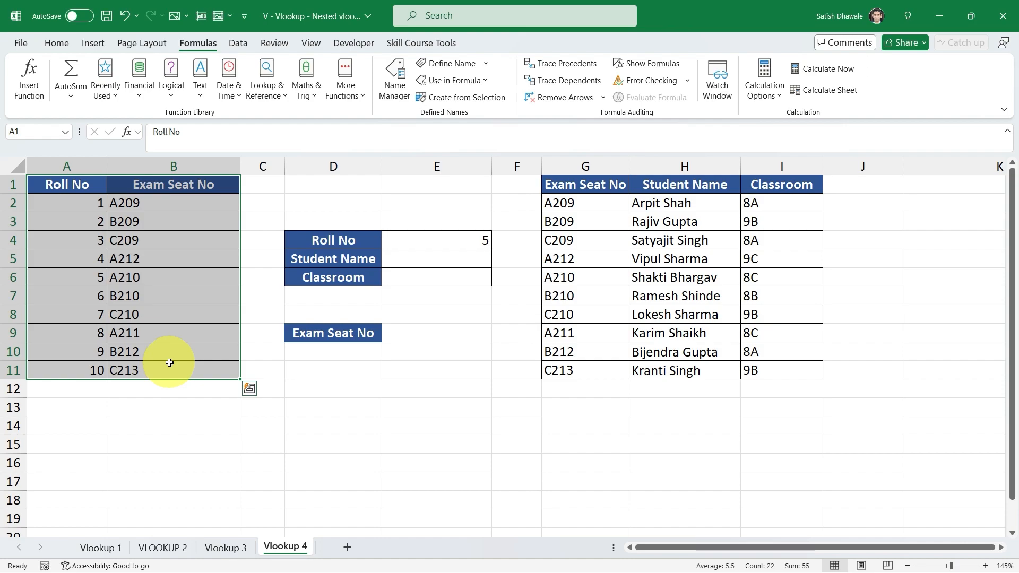
click(465, 239)
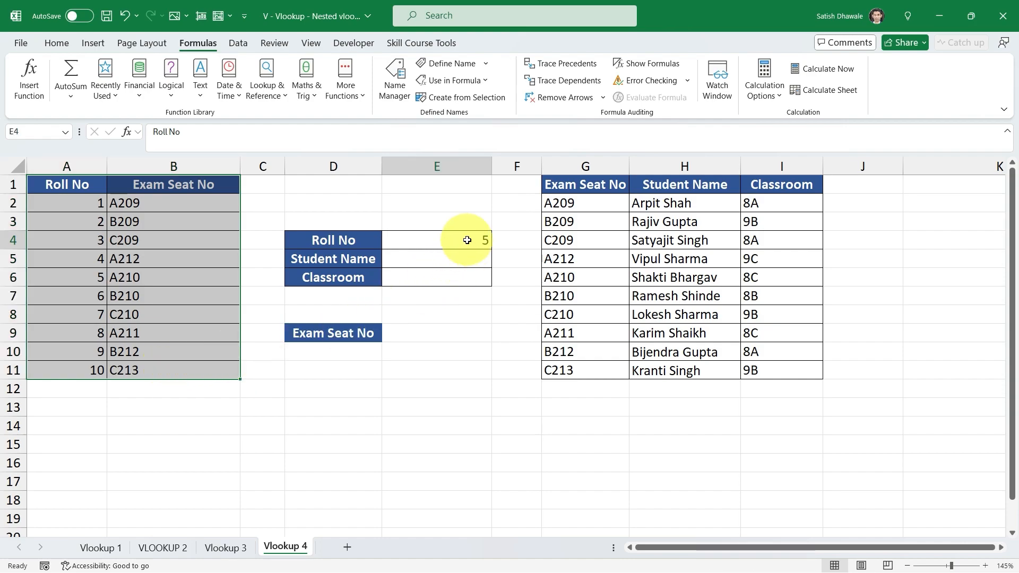
click(438, 333)
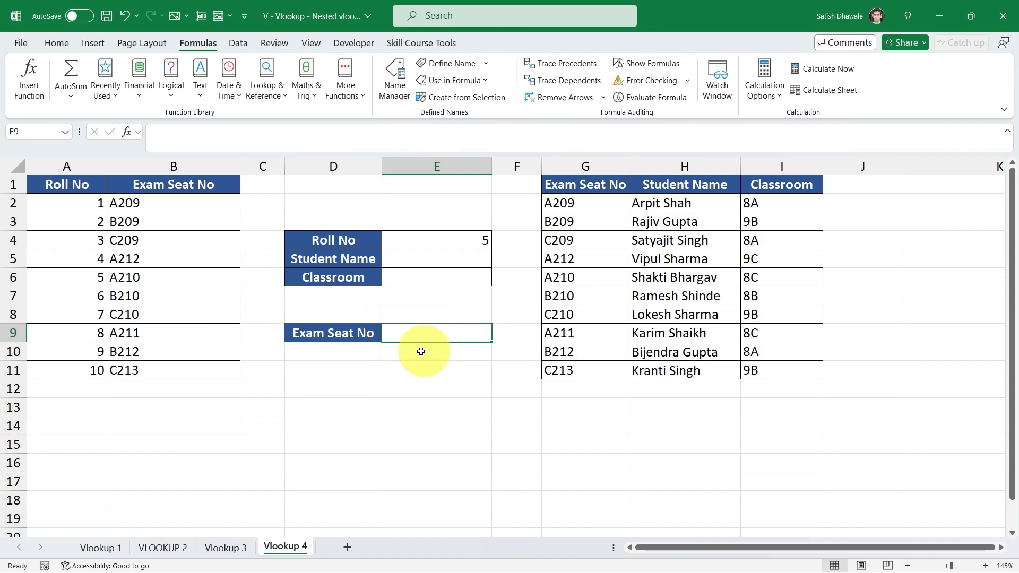
drag(423, 259, 424, 283)
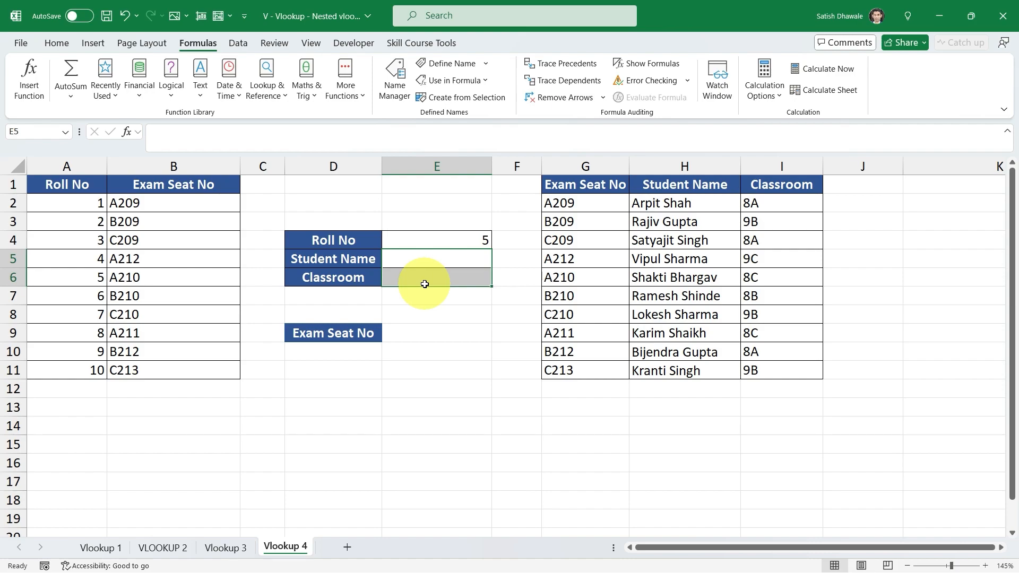
click(462, 237)
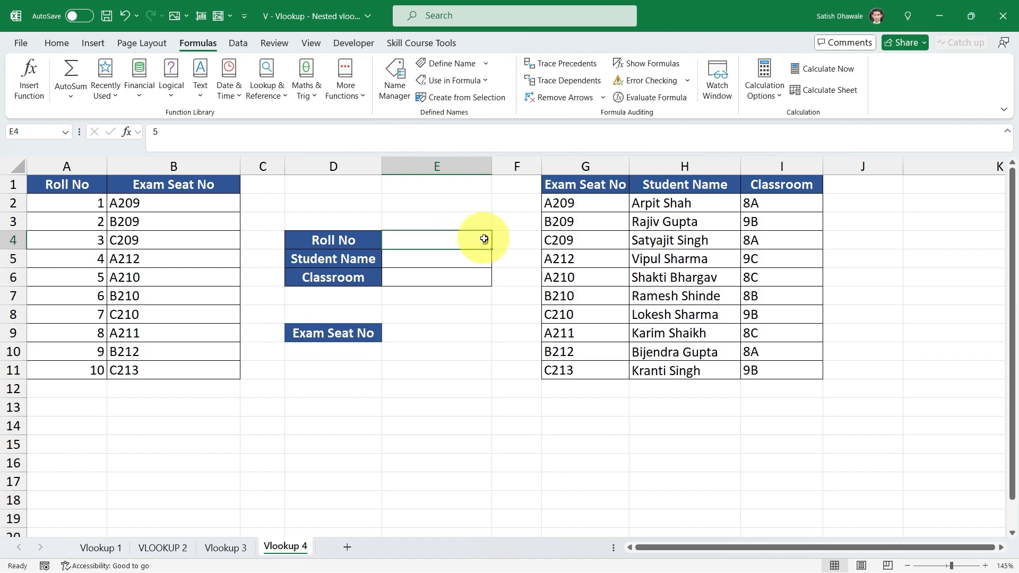
click(431, 333)
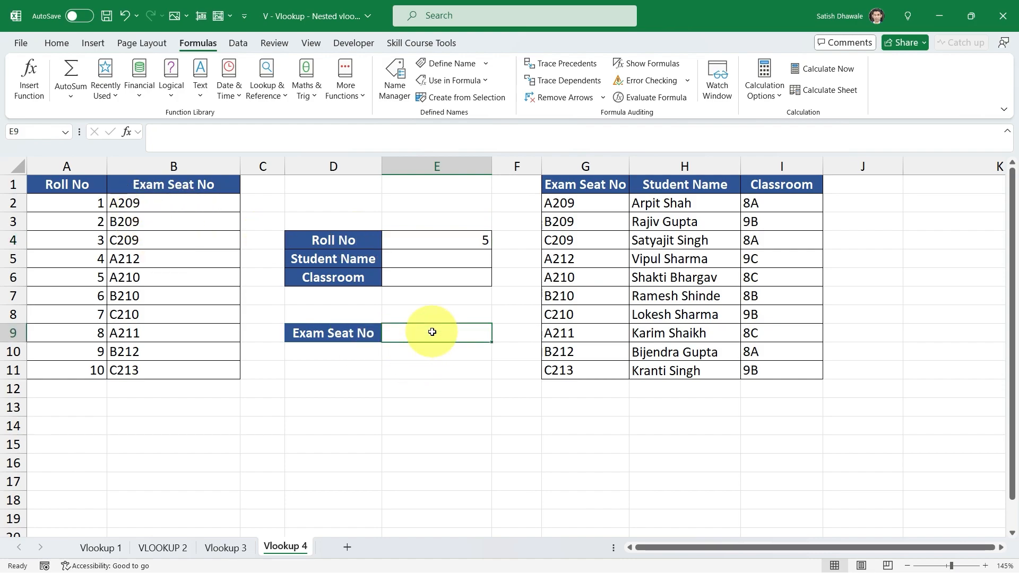
drag(79, 186, 186, 377)
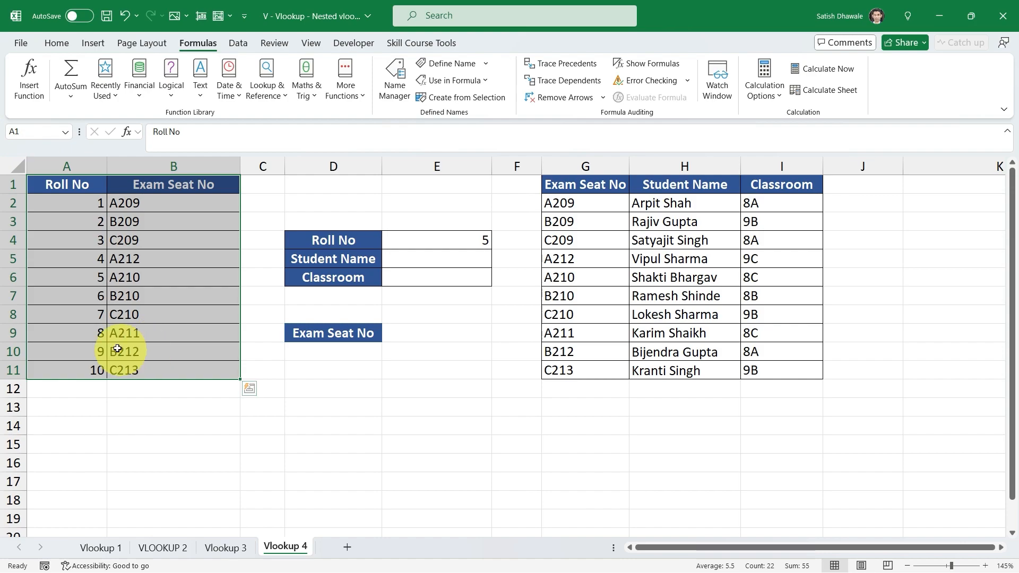
drag(584, 183, 756, 368)
- Name the Roll No and Exam Seat No table A1:B11 as Roll_No
drag(67, 185, 193, 364)
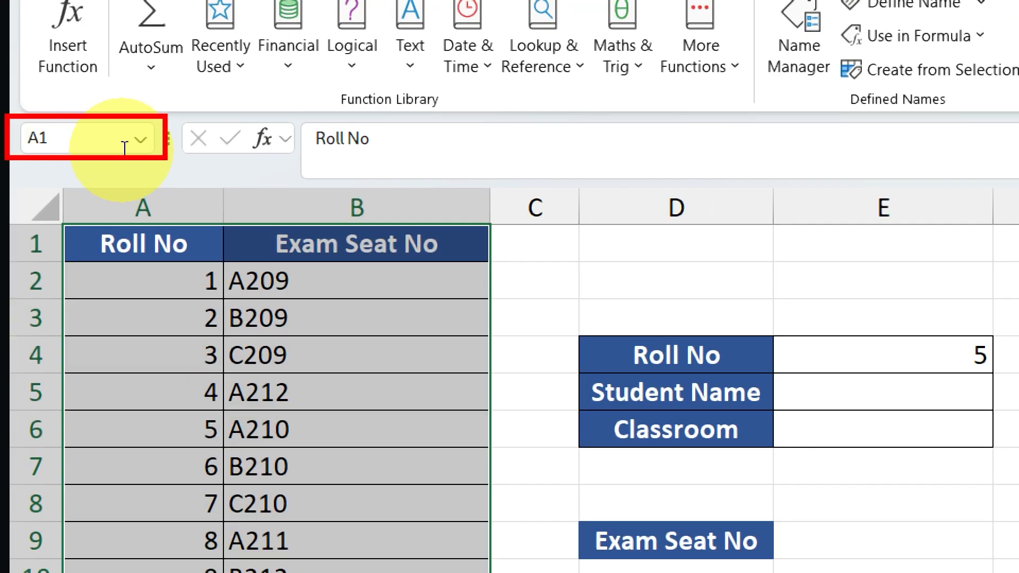
click(34, 131)
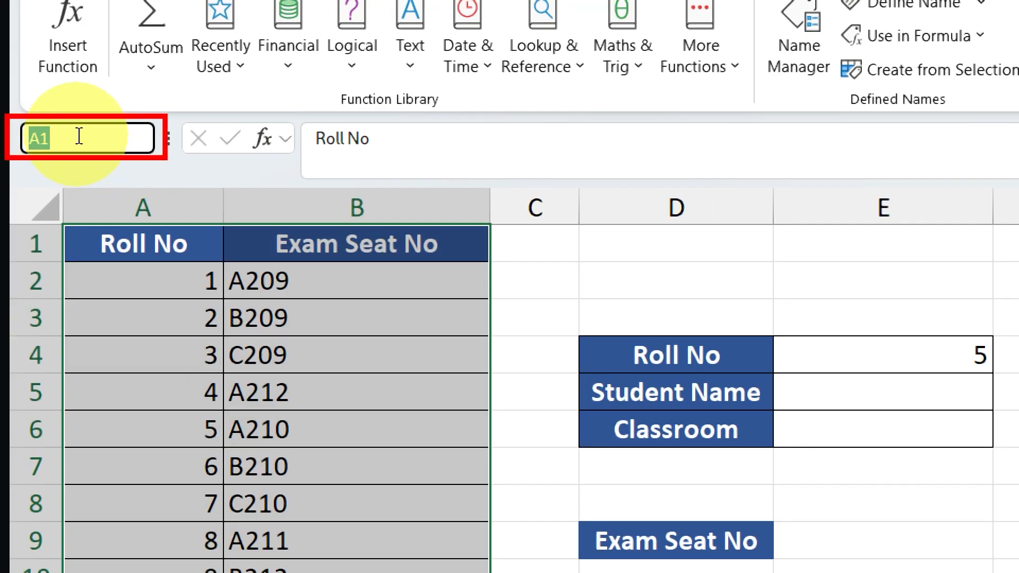
text(Roll)
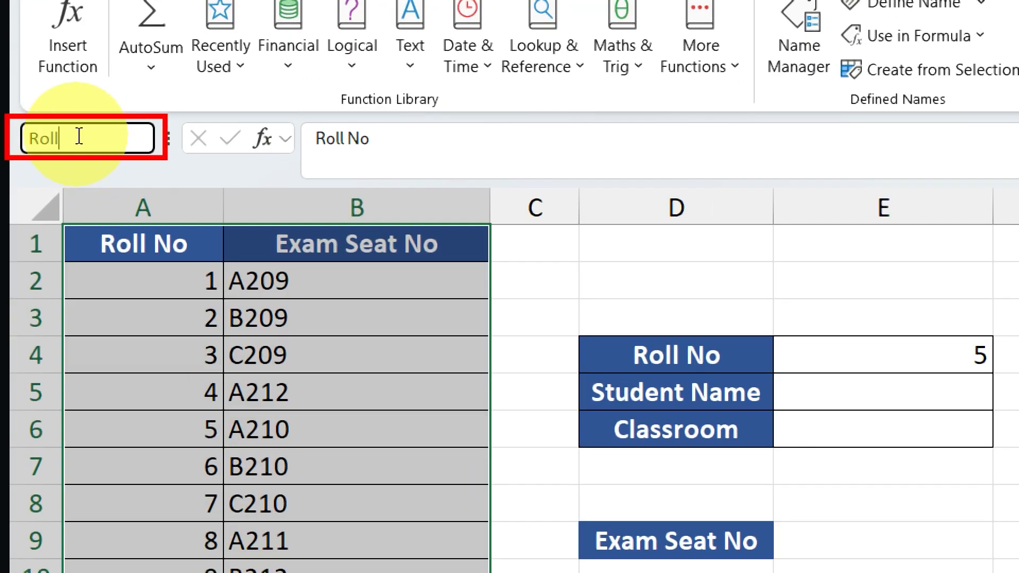
text(_No)
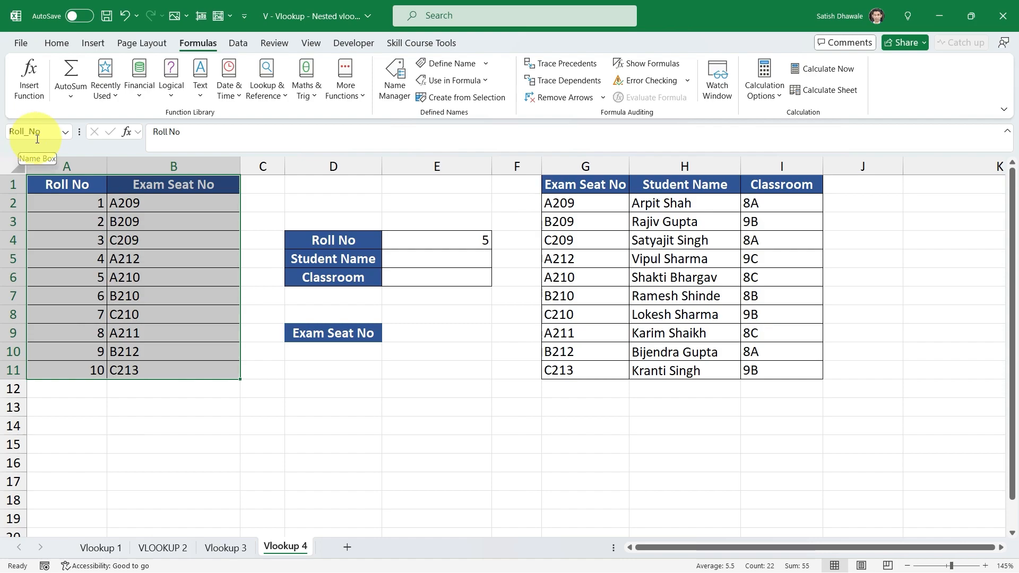
- Name the exam seat, student name and classroom table G1:I11 as Exam_Seat_No
drag(587, 183, 770, 368)
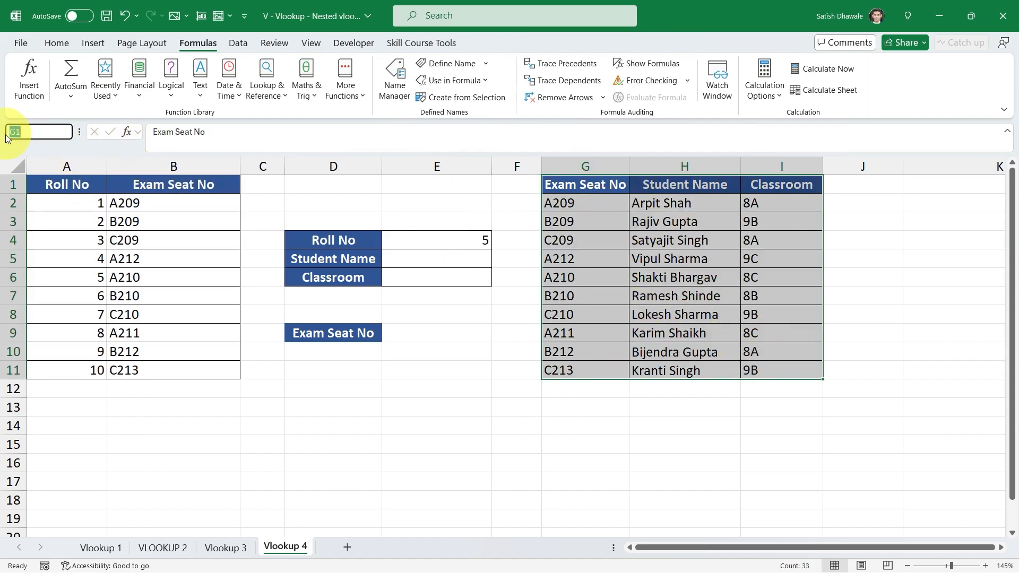
drag(578, 186, 770, 370)
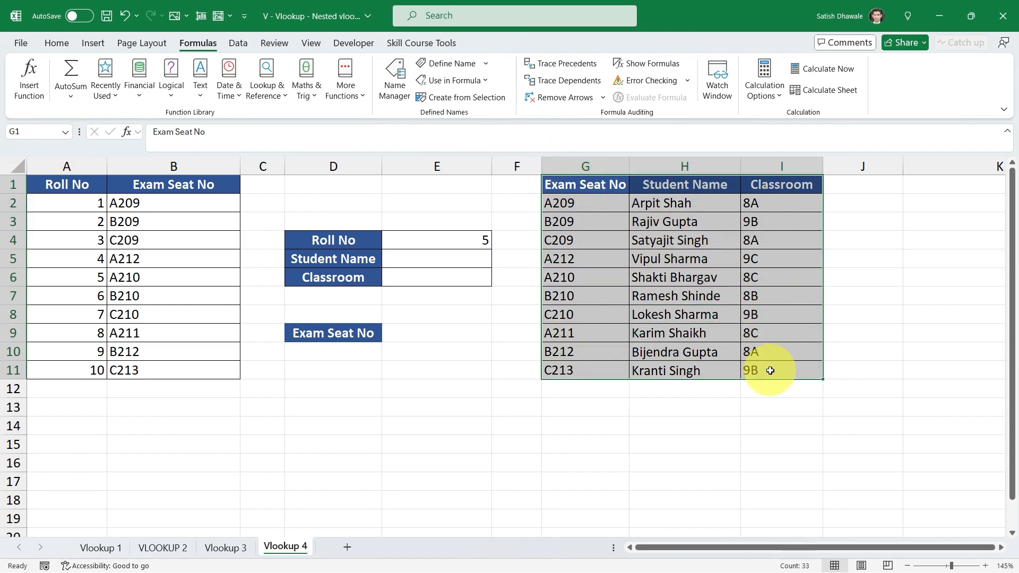
click(21, 133)
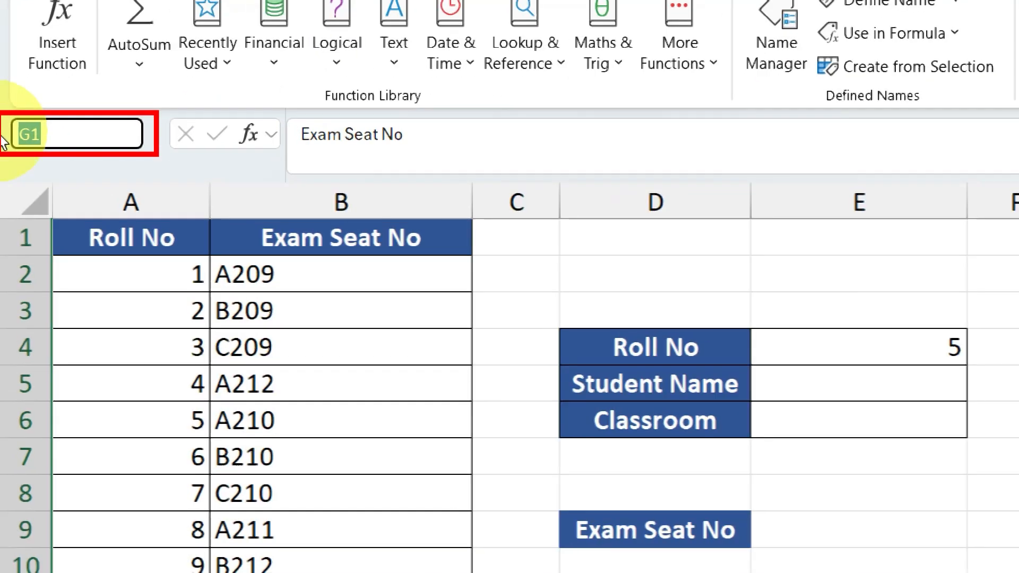
text(Exam)
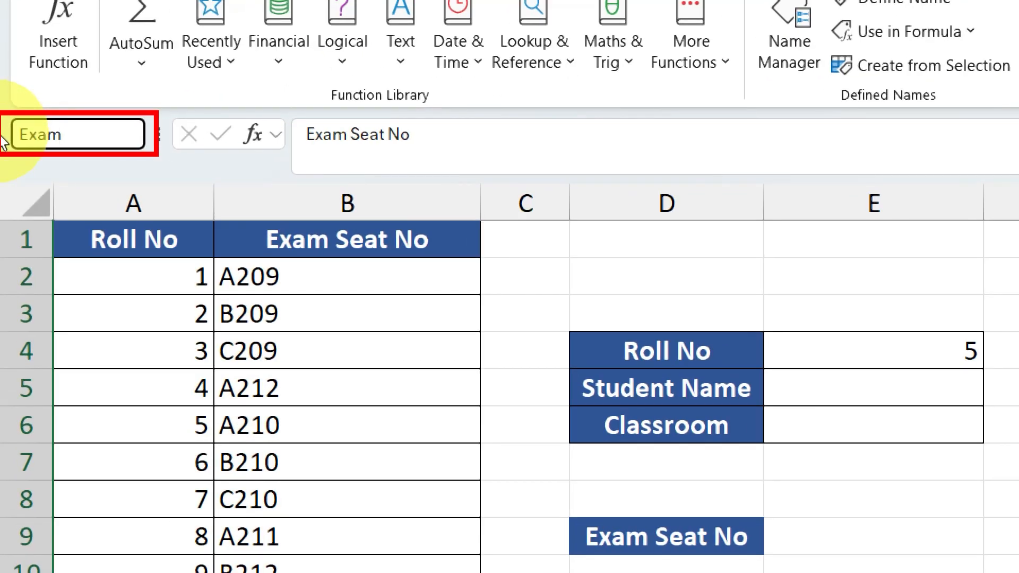
text(_Seat_No)
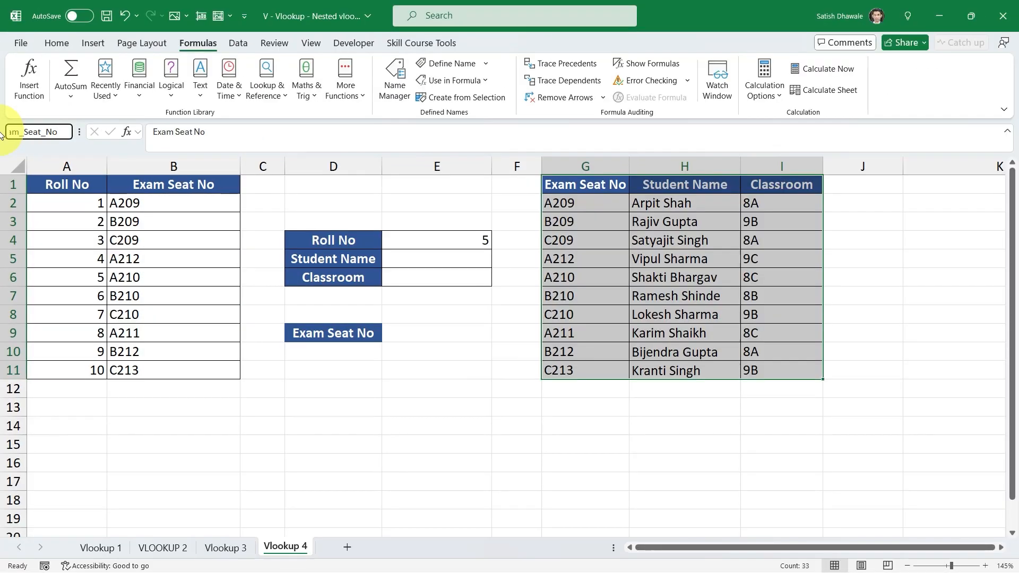
key(Return)
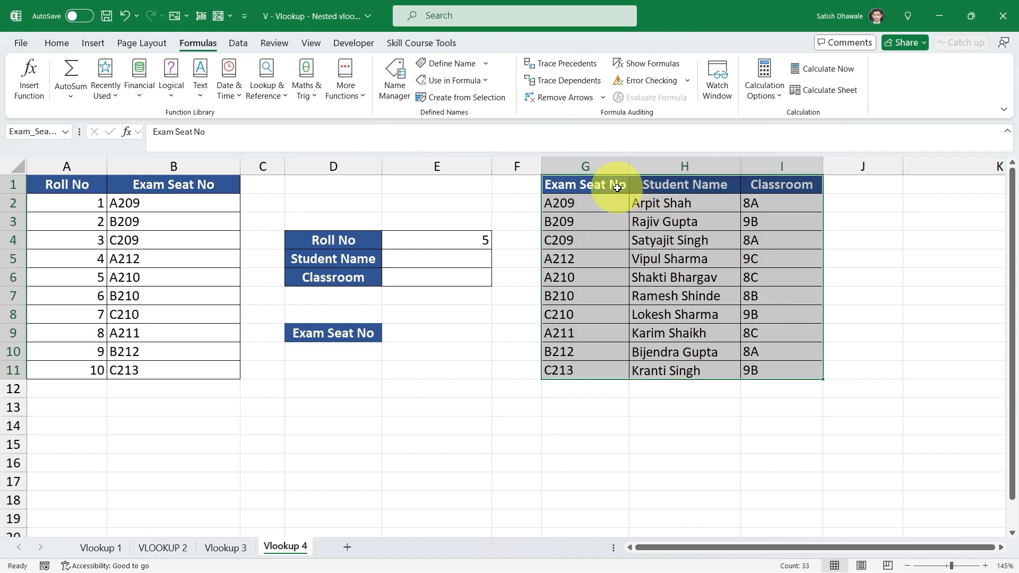
- Check the Roll_No and Exam_Seat_No named ranges in the workbook's list of defined names
mouse_move(67, 186)
mouse_down()
mouse_move(189, 323)
mouse_move(204, 375)
mouse_up()
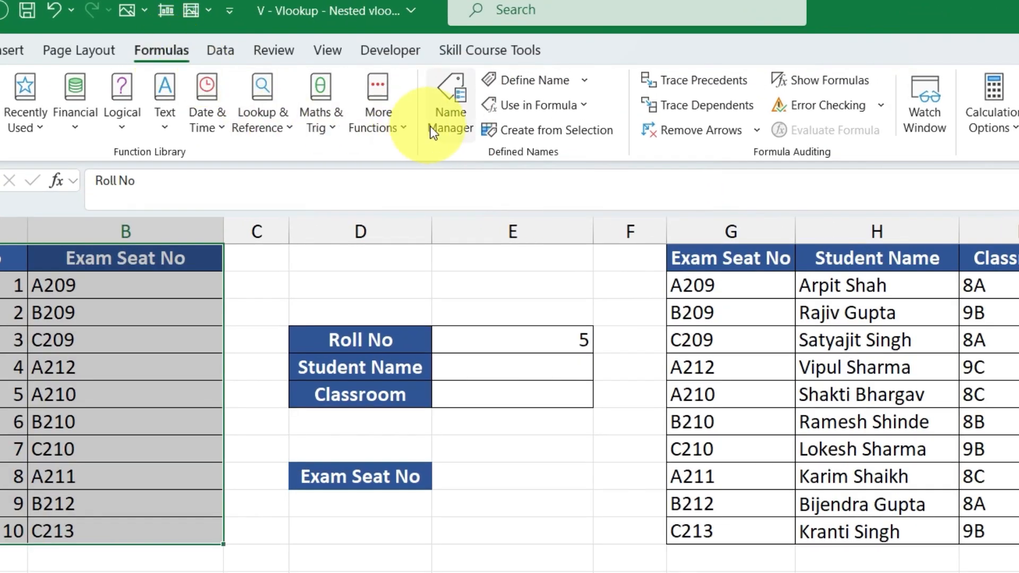
click(425, 93)
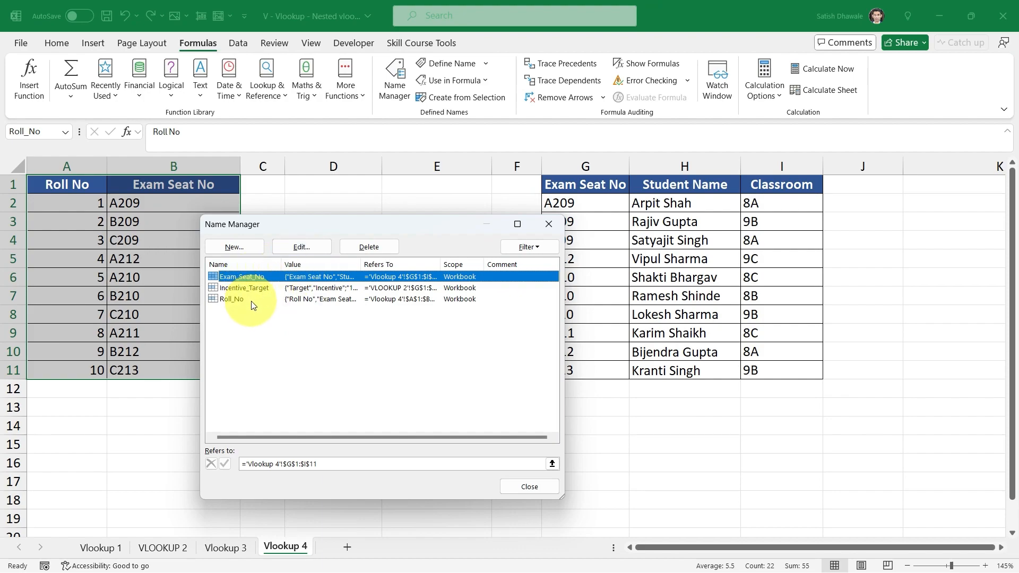
click(543, 488)
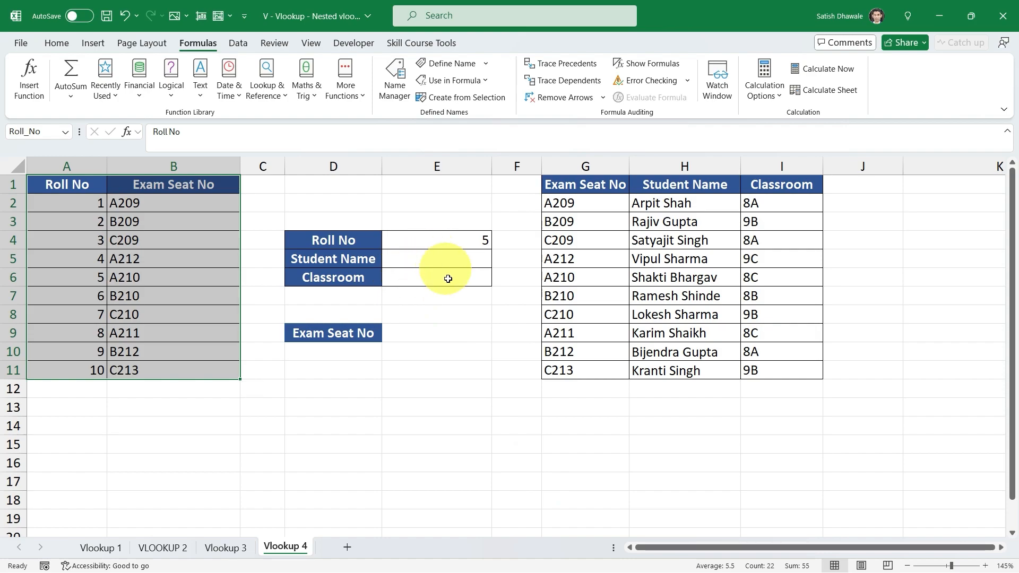
- Start a VLOOKUP formula in the Exam Seat No result cell E9 with the absolute reference $E$4 as lookup value
click(440, 236)
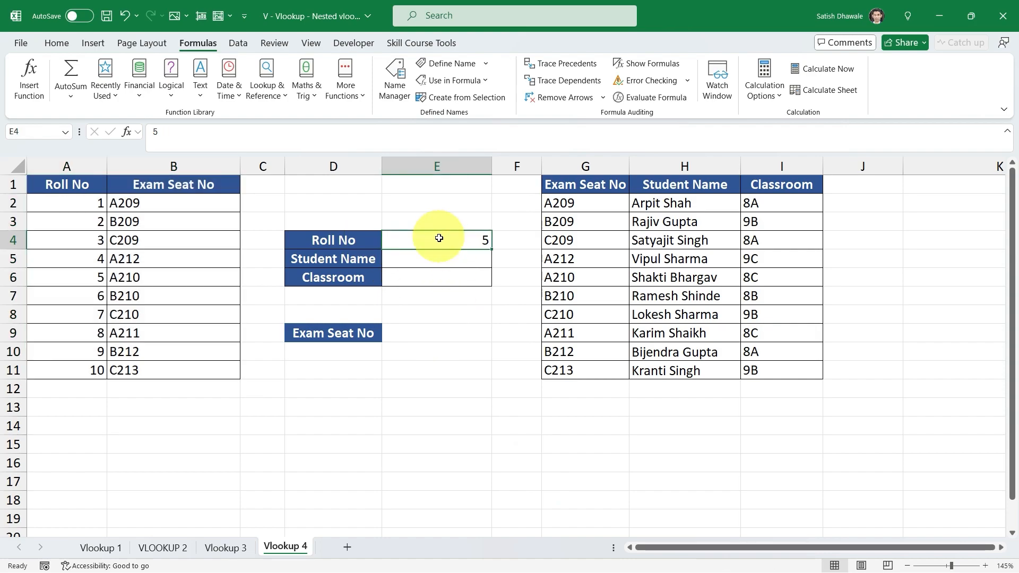
click(431, 335)
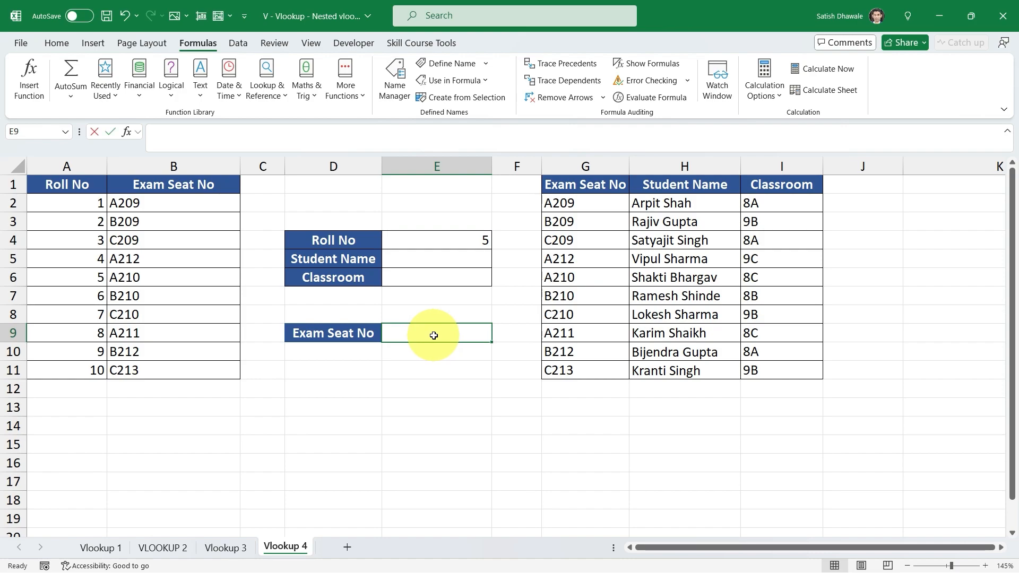
text(=vlo)
key(Tab)
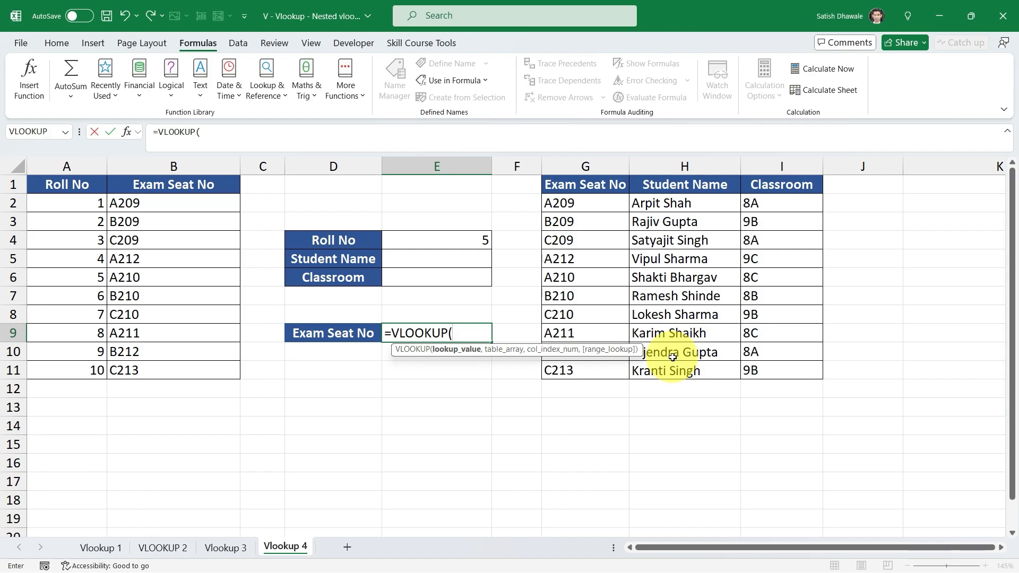
click(446, 240)
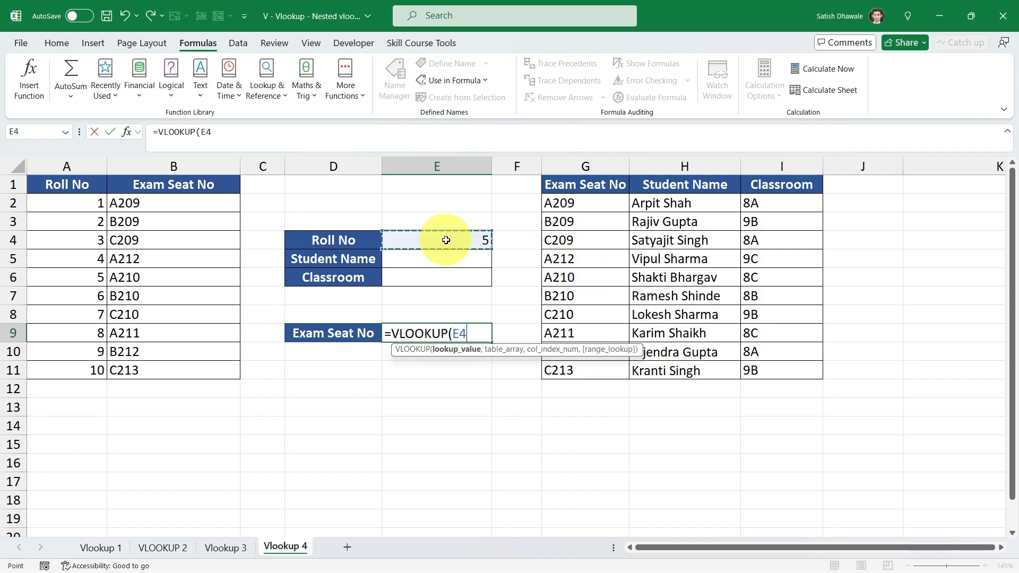
key(F4)
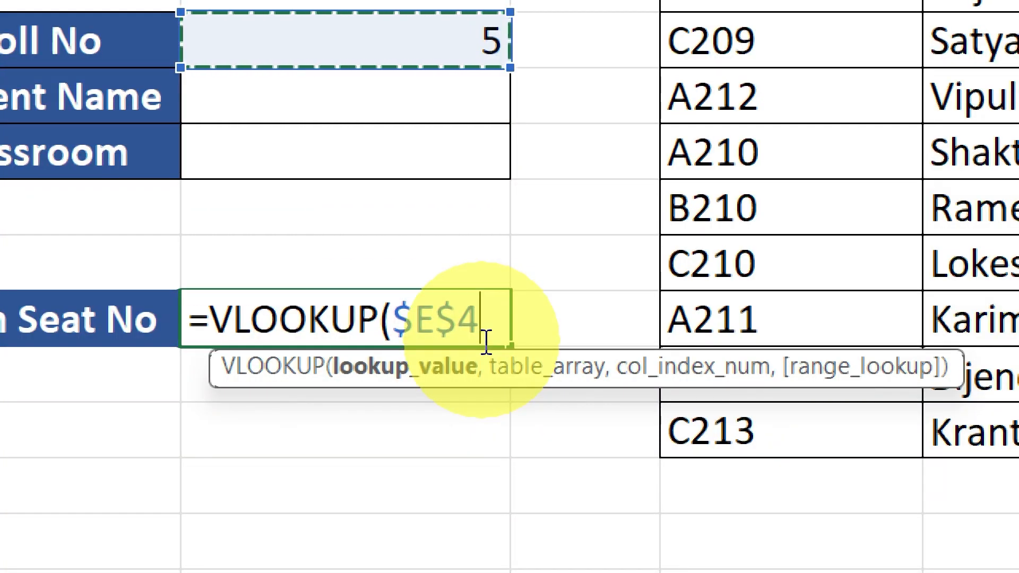
text(,)
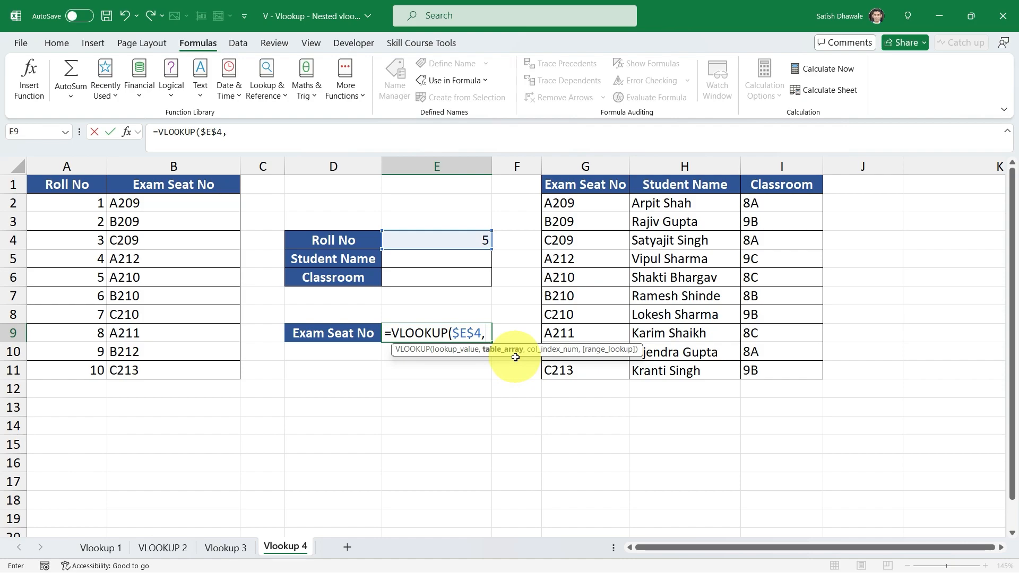
- Use the named range Roll_No as the table array of the VLOOKUP in E9
text(l)
key(Escape)
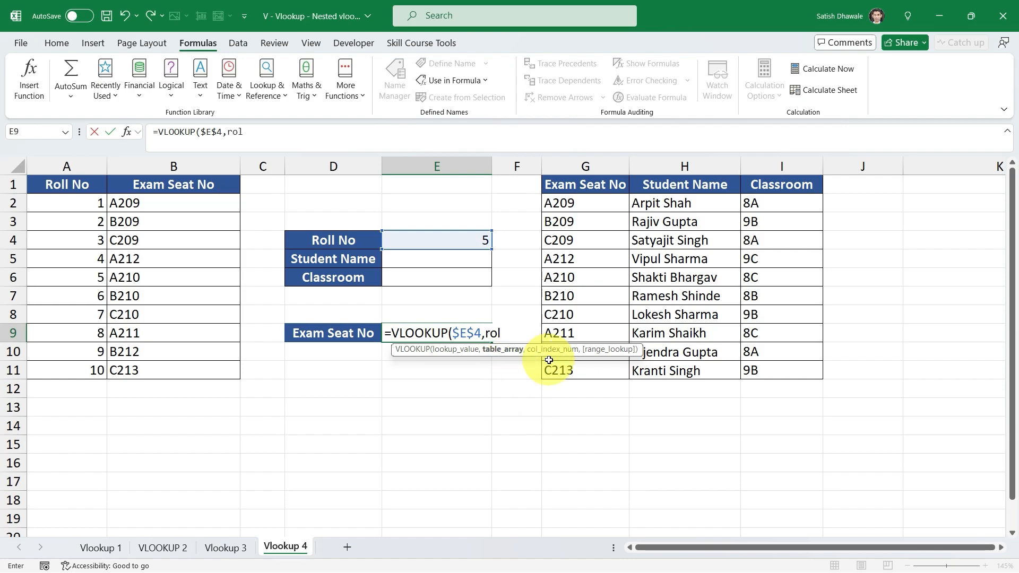
key(BackSpace)
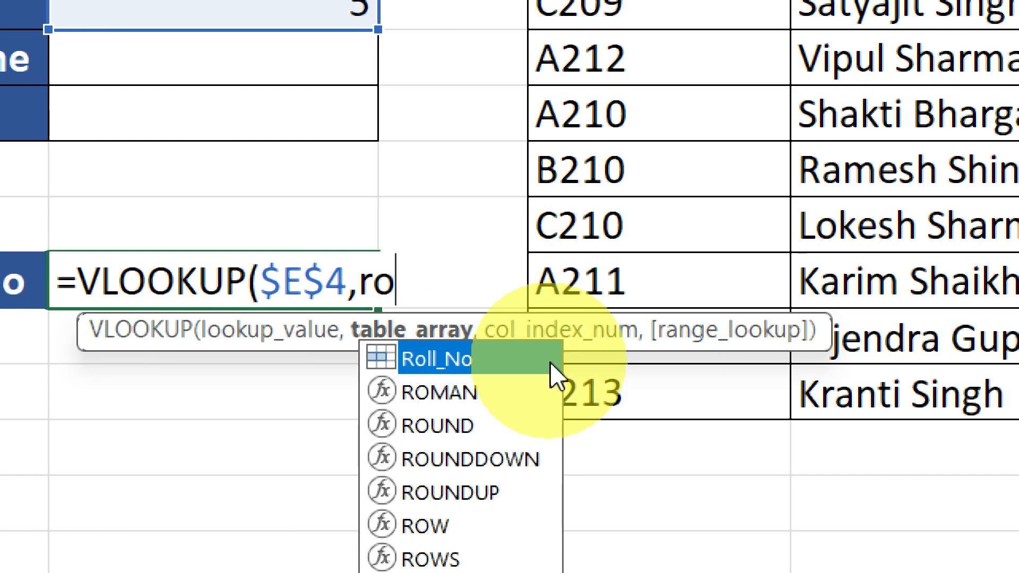
double_click(549, 361)
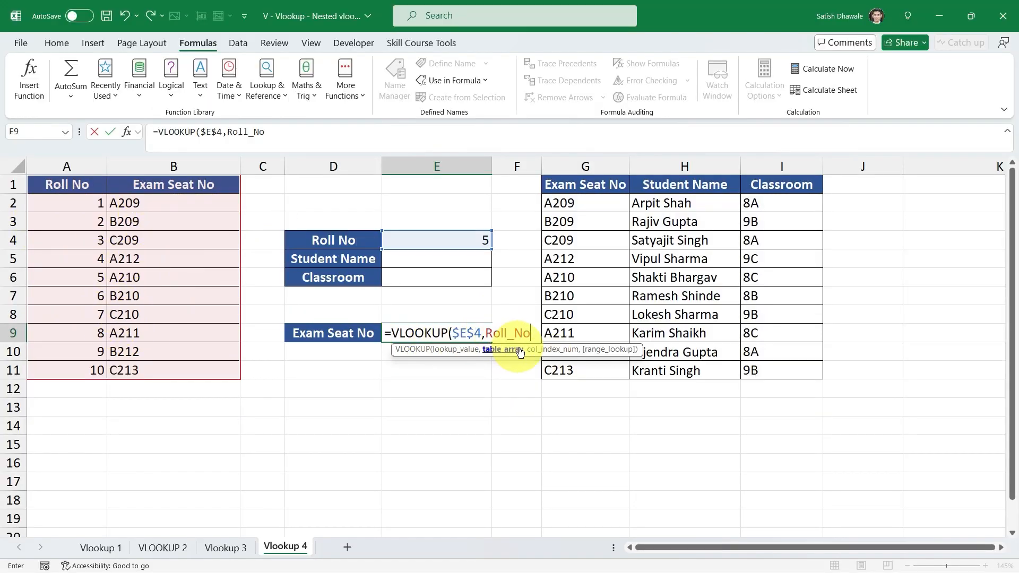
text(,)
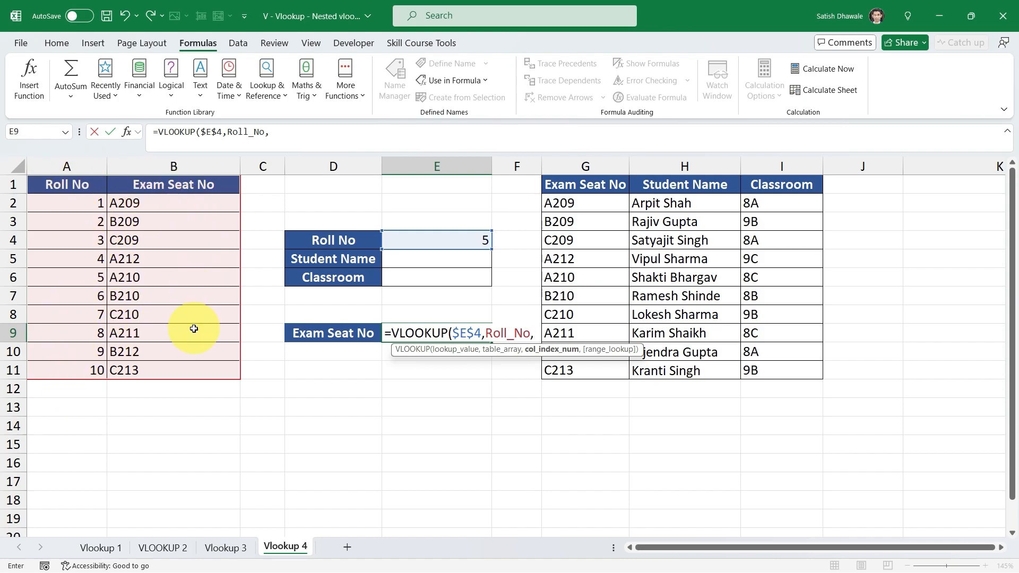
- Complete the E9 formula as =VLOOKUP($E$4,Roll_No,2,0), with column index 2 and exact match 0
text(2)
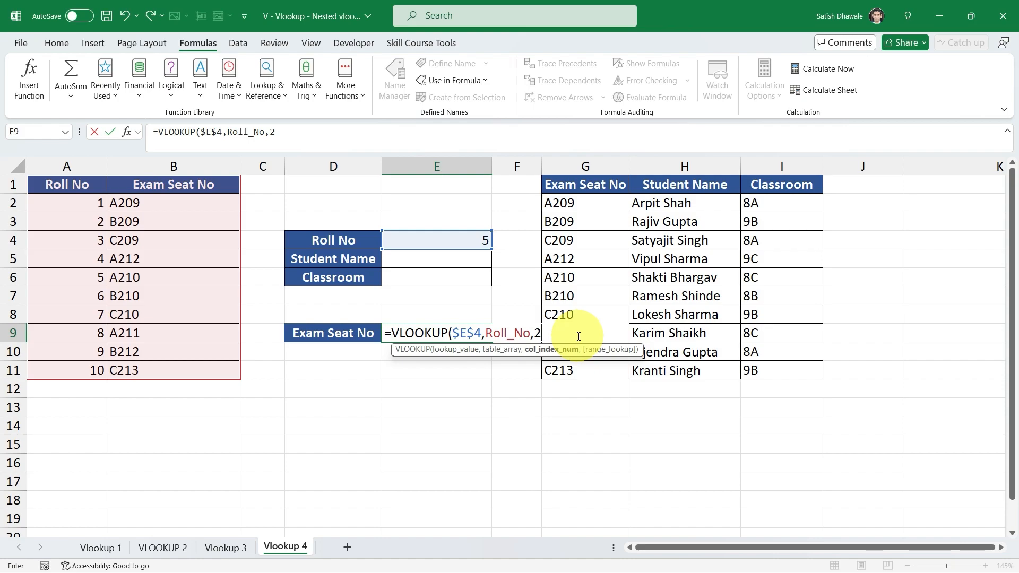
text(,)
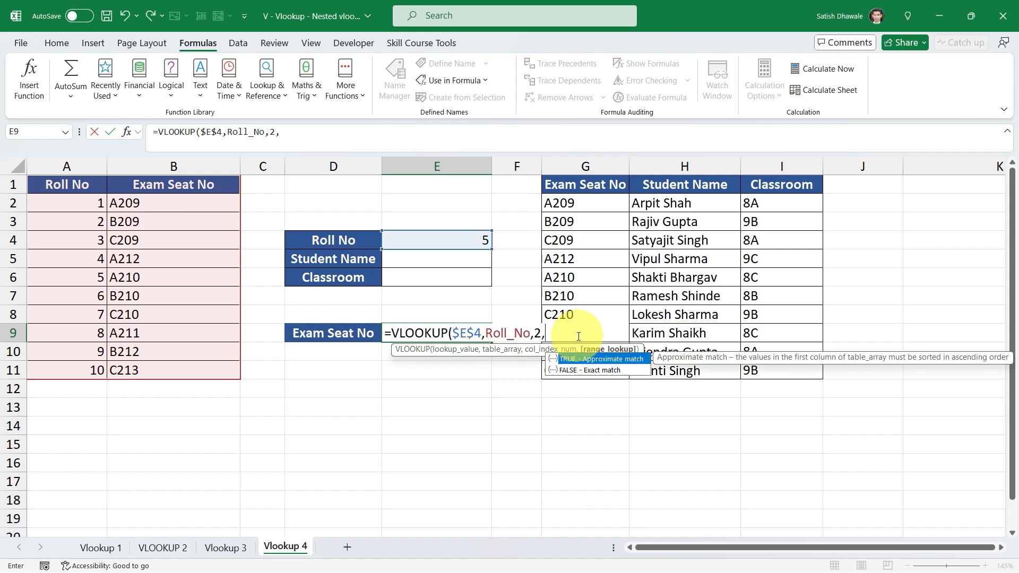
text(0)
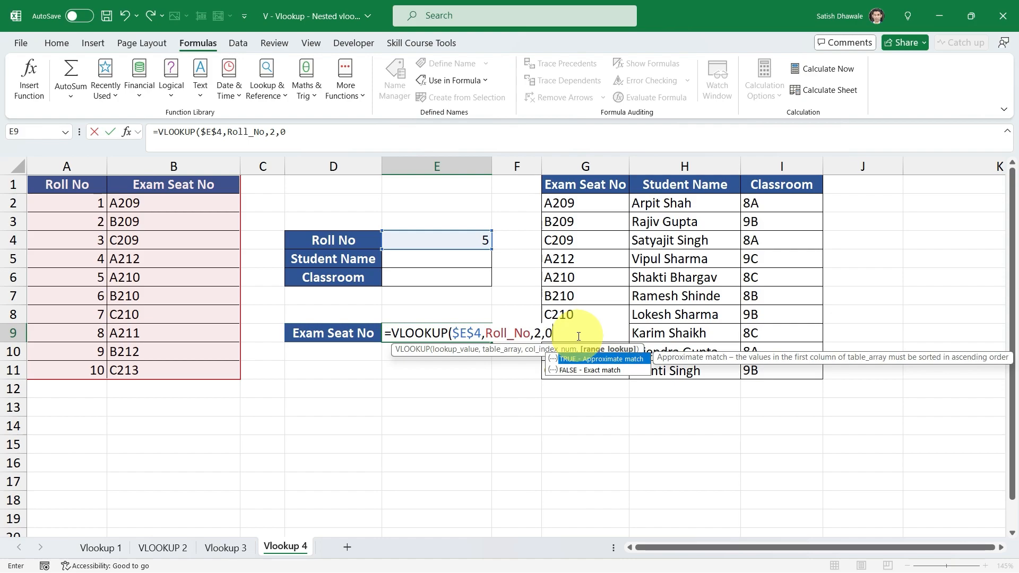
text())
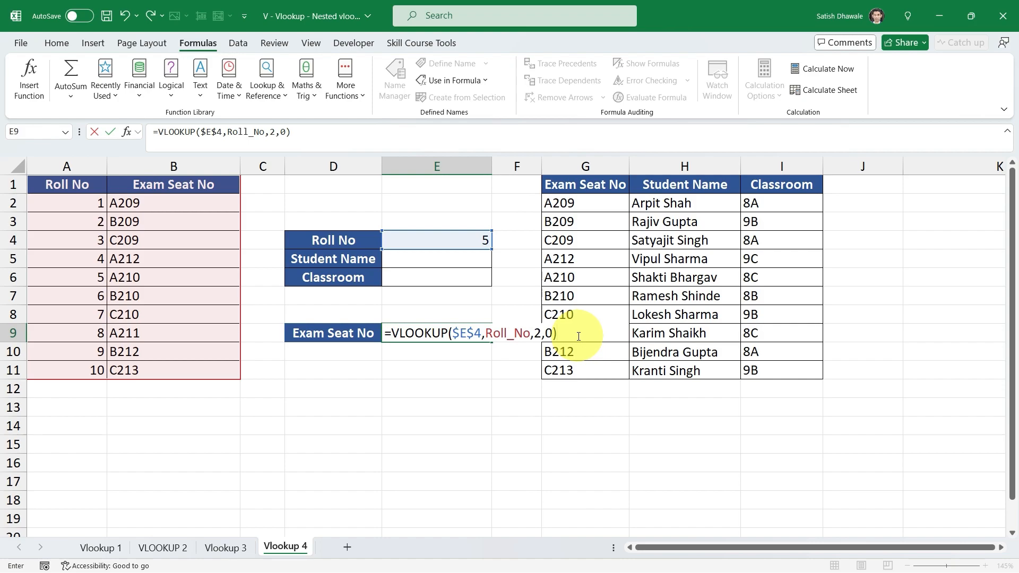
key(Return)
key(Up)
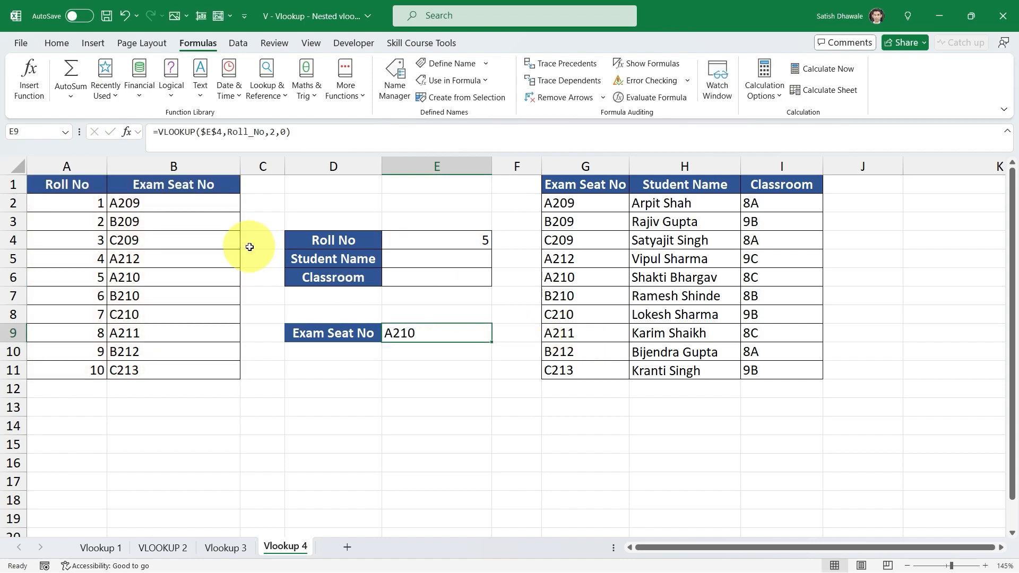
- Check the source row for roll number 5, then test the lookup with Roll No 3 in E4 against its row
drag(58, 278, 193, 284)
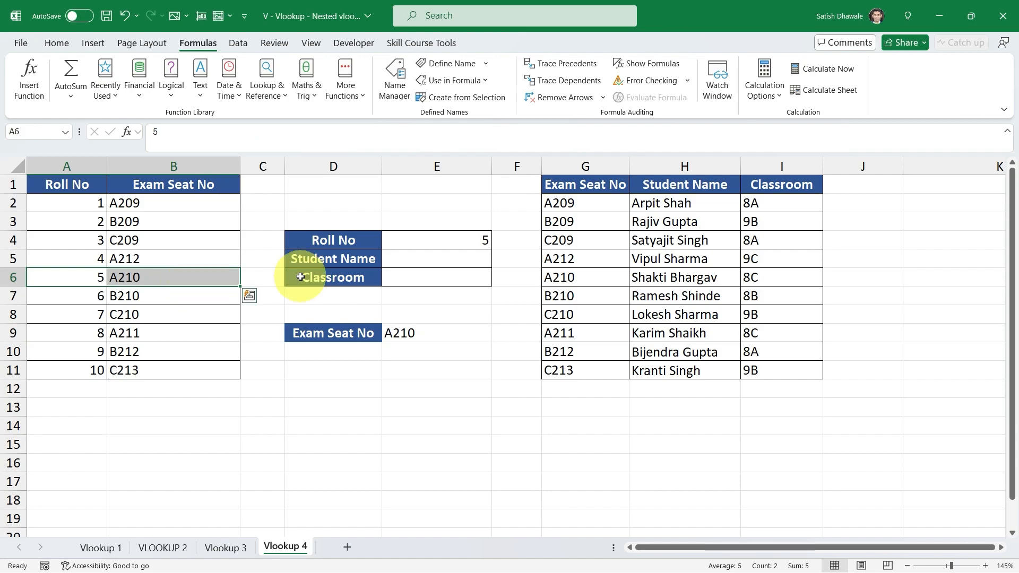
click(481, 236)
text(3)
key(Return)
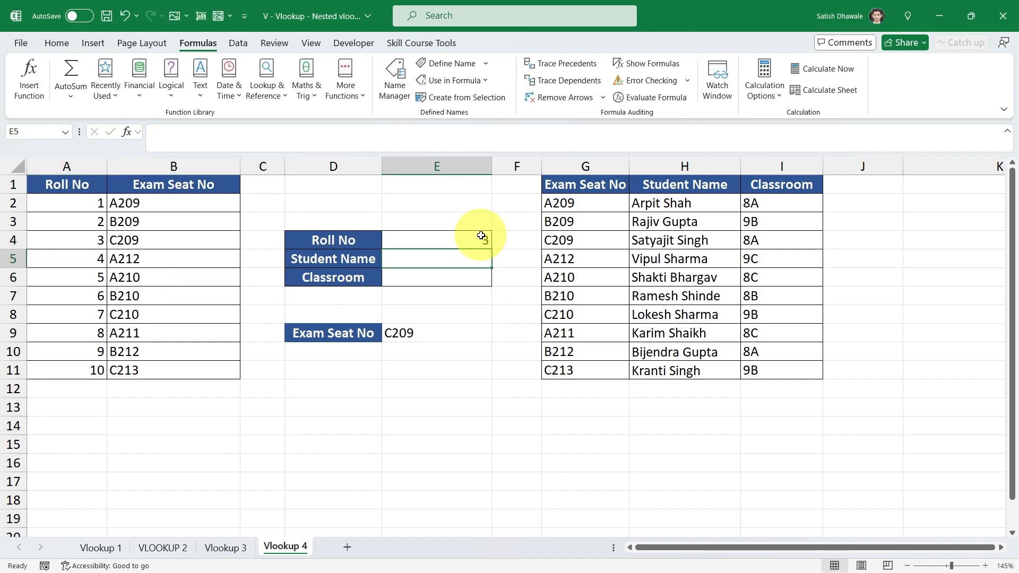
drag(80, 240, 165, 241)
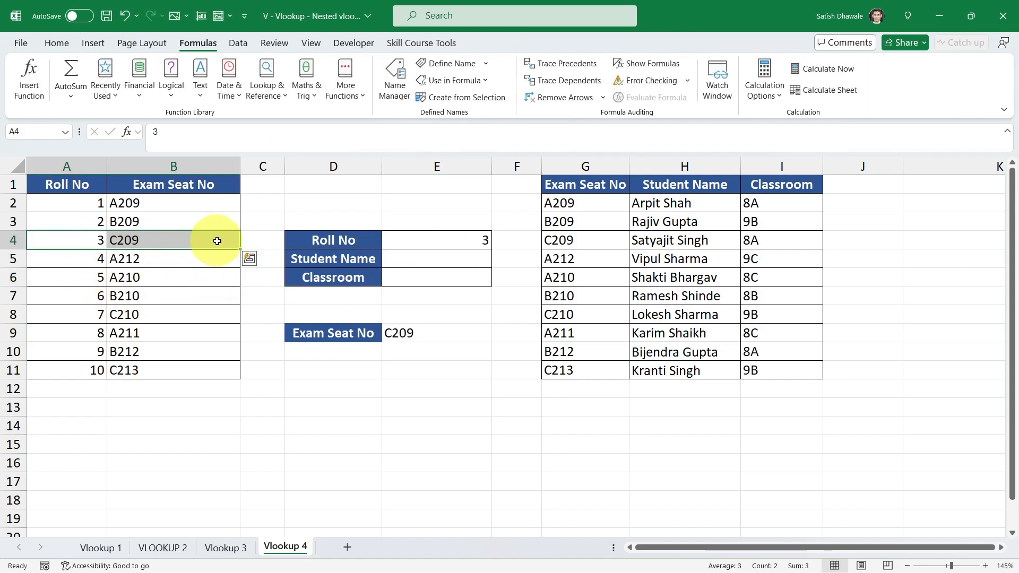
- Set the Roll No in E4 to 10 and compare the exam seat result with the table's matching row
click(427, 239)
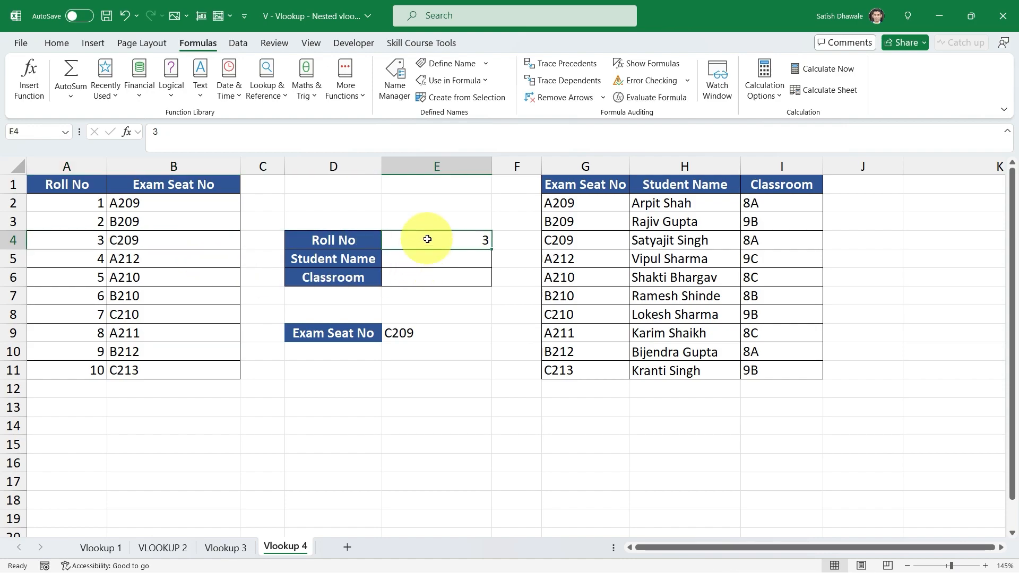
key(BackSpace)
text(10)
key(Return)
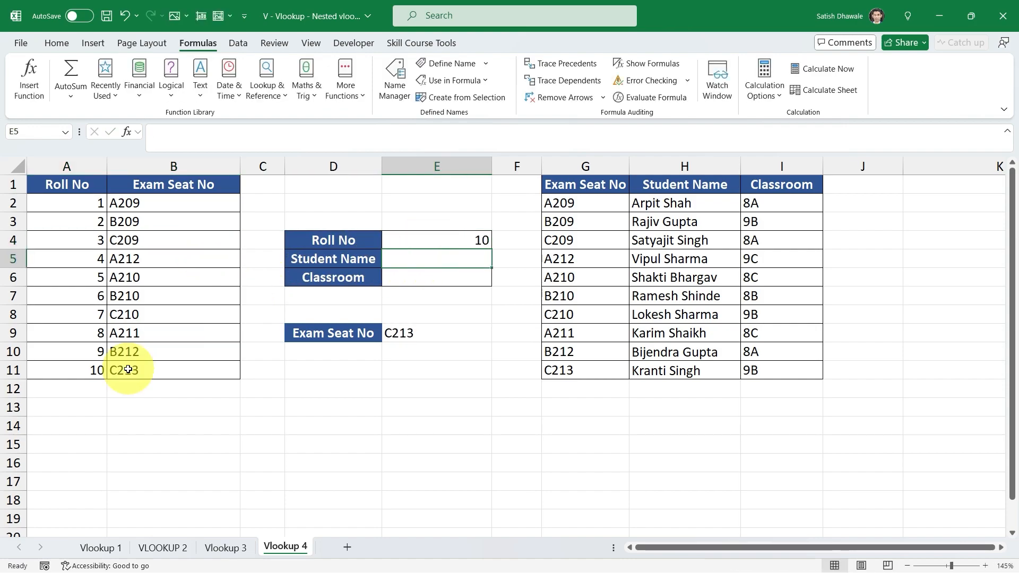
click(64, 369)
drag(64, 370, 227, 364)
- Review the VLOOKUP formula in E9, the Roll No and Student Name cells, and the records in G2:I11
click(421, 331)
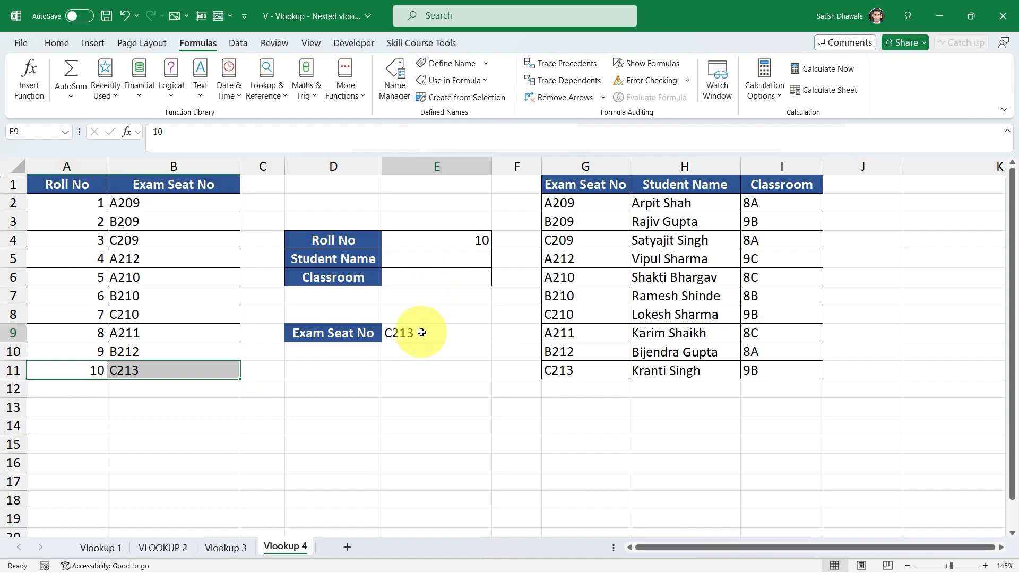
double_click(419, 333)
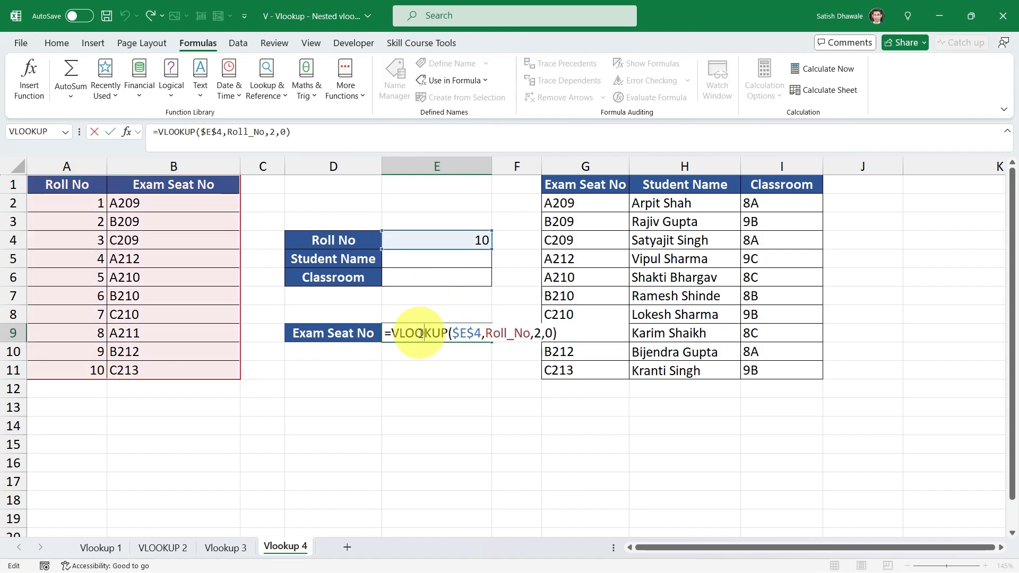
key(Escape)
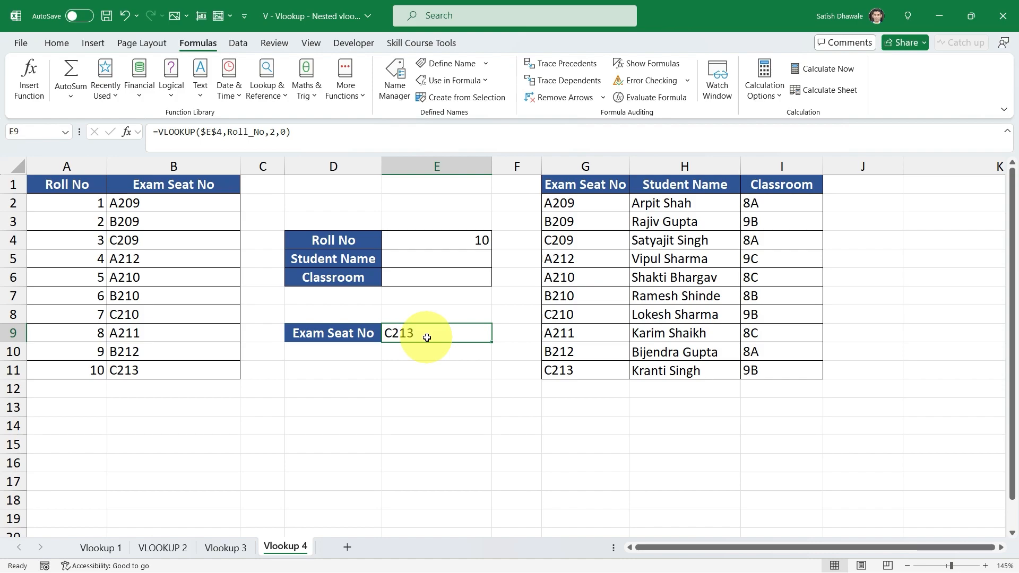
click(450, 262)
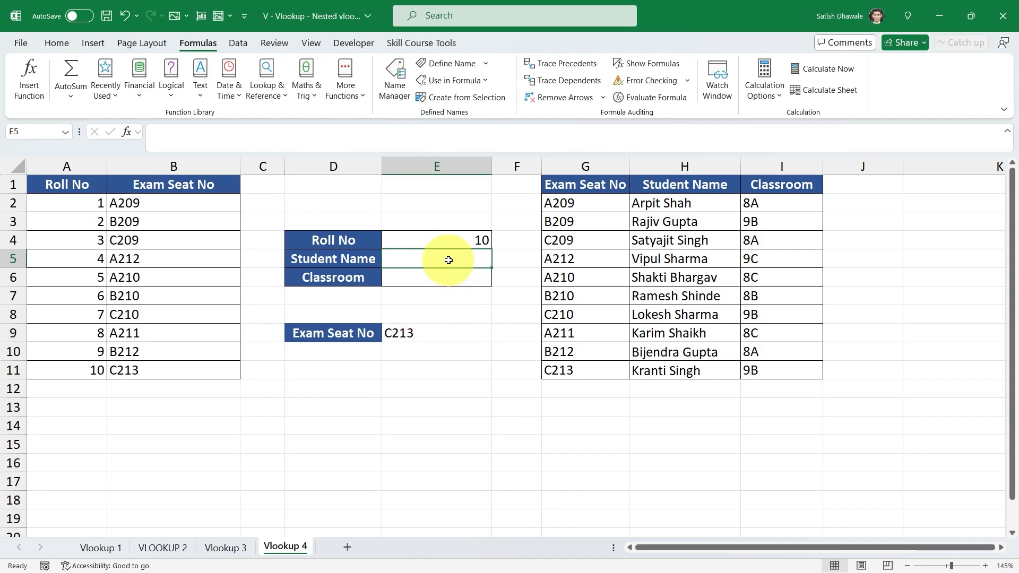
click(455, 238)
click(431, 332)
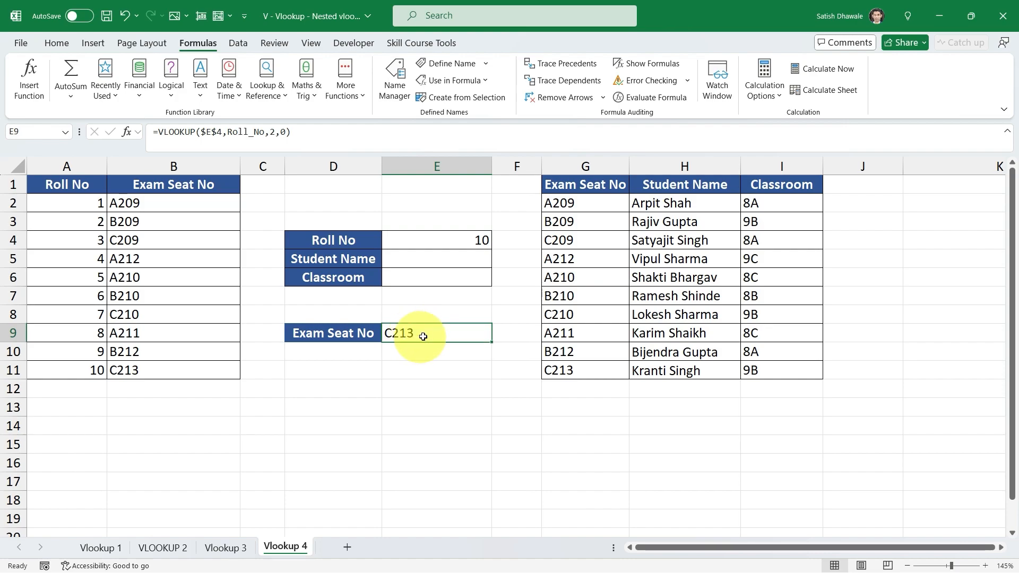
drag(562, 207, 762, 363)
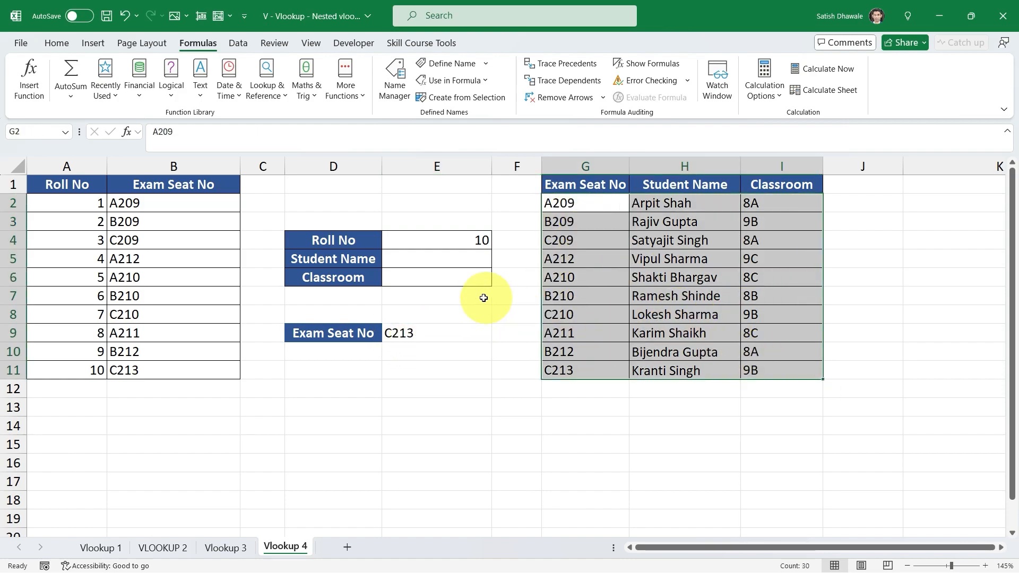
- Begin a VLOOKUP in the Student Name cell E5 with E9 as lookup value and the named range Exam_Seat_No as table array
click(437, 257)
text(=vlo)
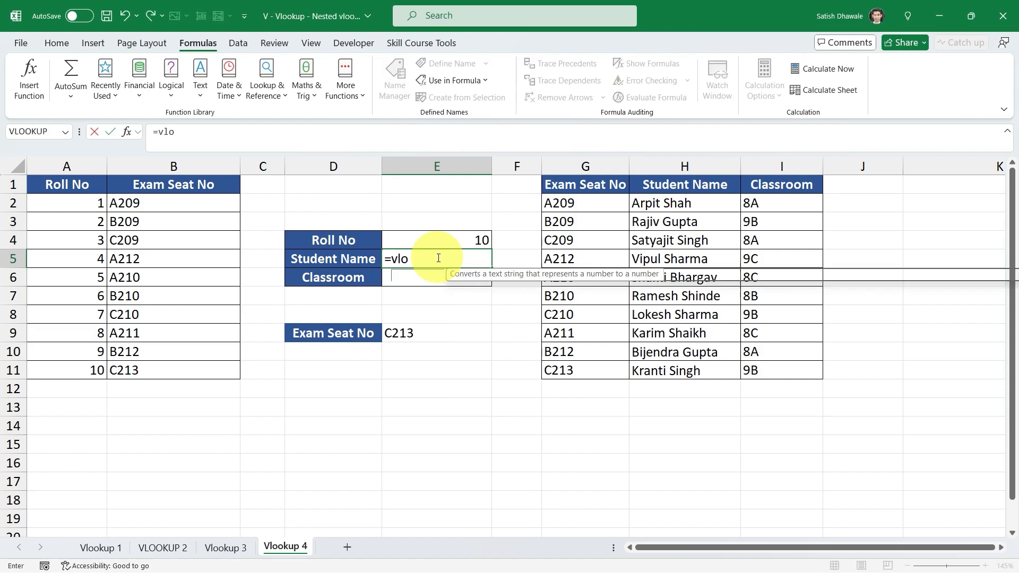
key(Tab)
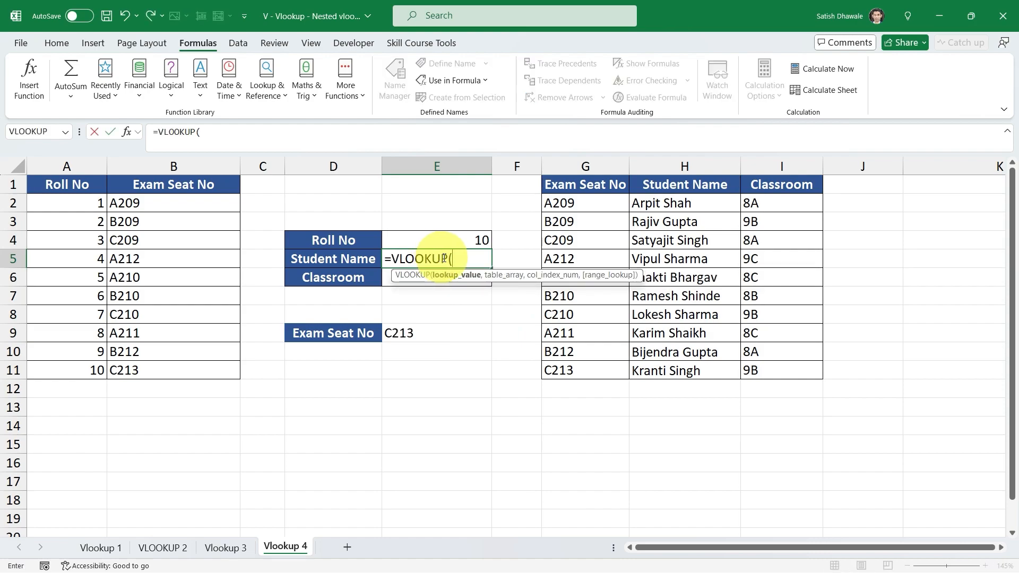
click(467, 238)
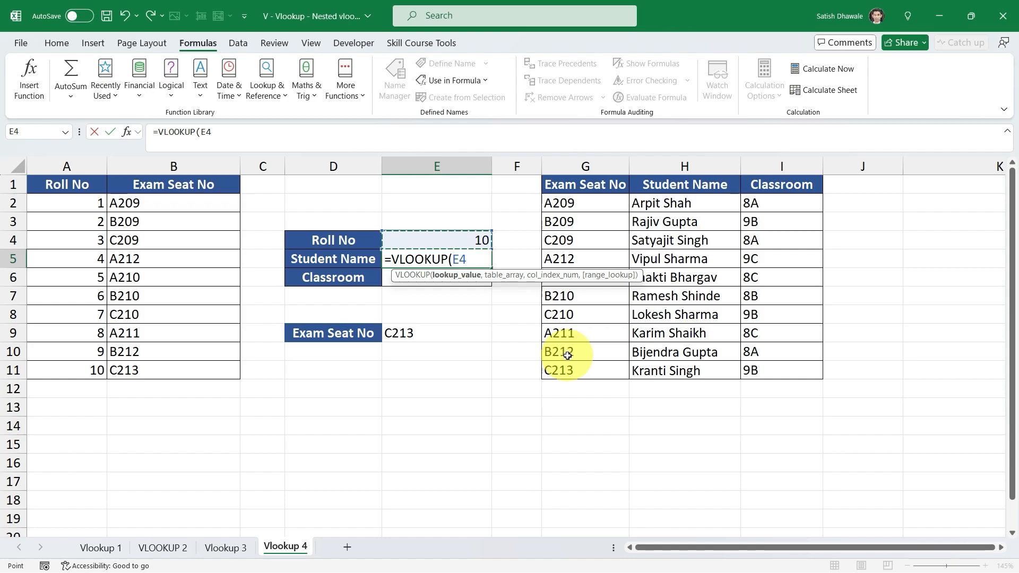
click(439, 327)
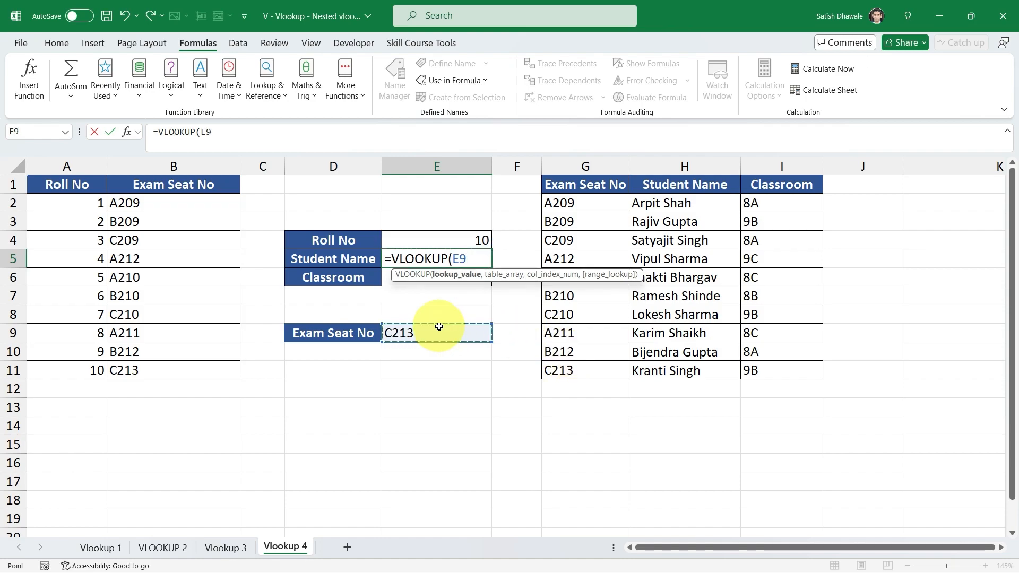
text(,)
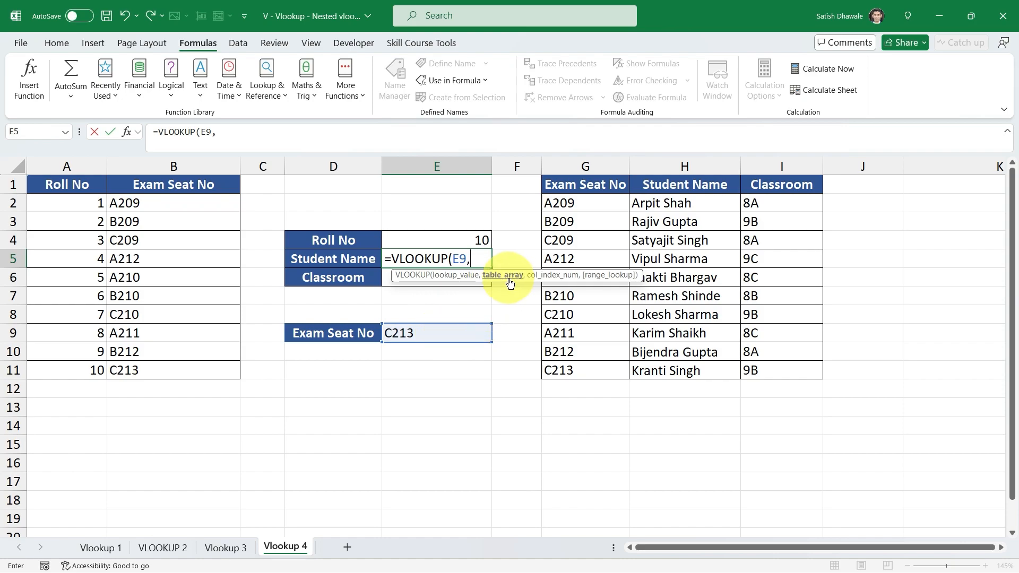
text(exa)
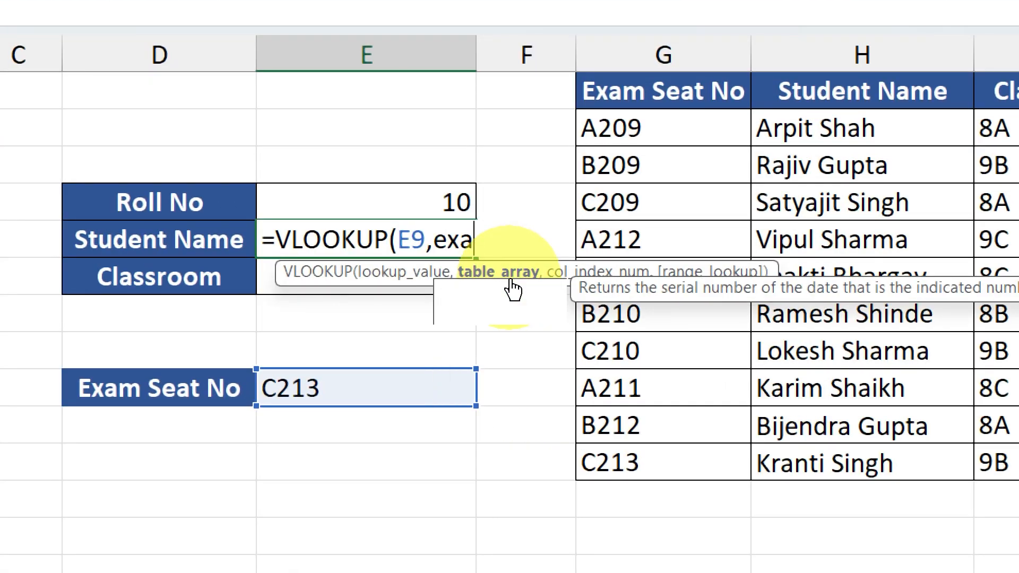
text(m)
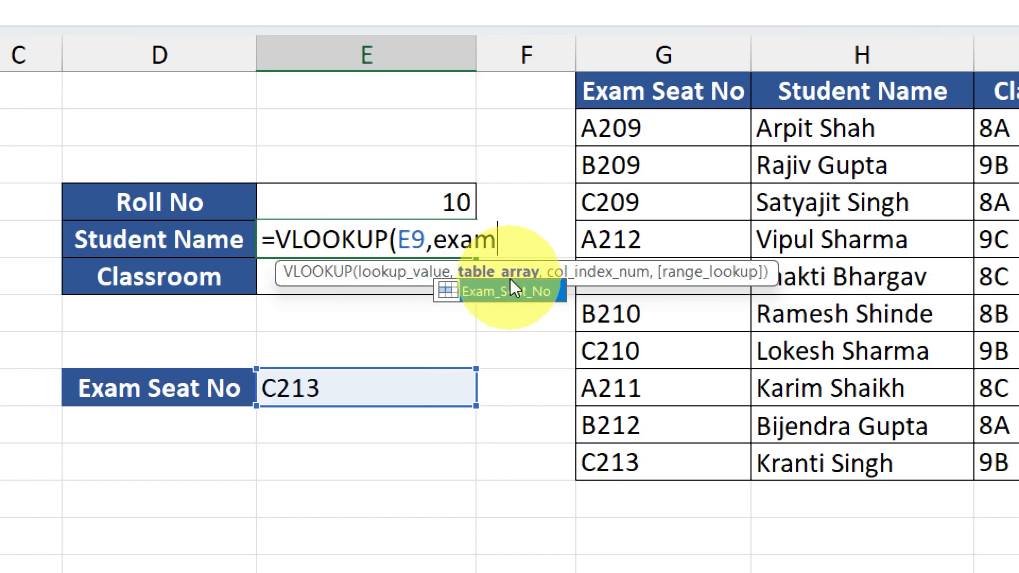
double_click(510, 280)
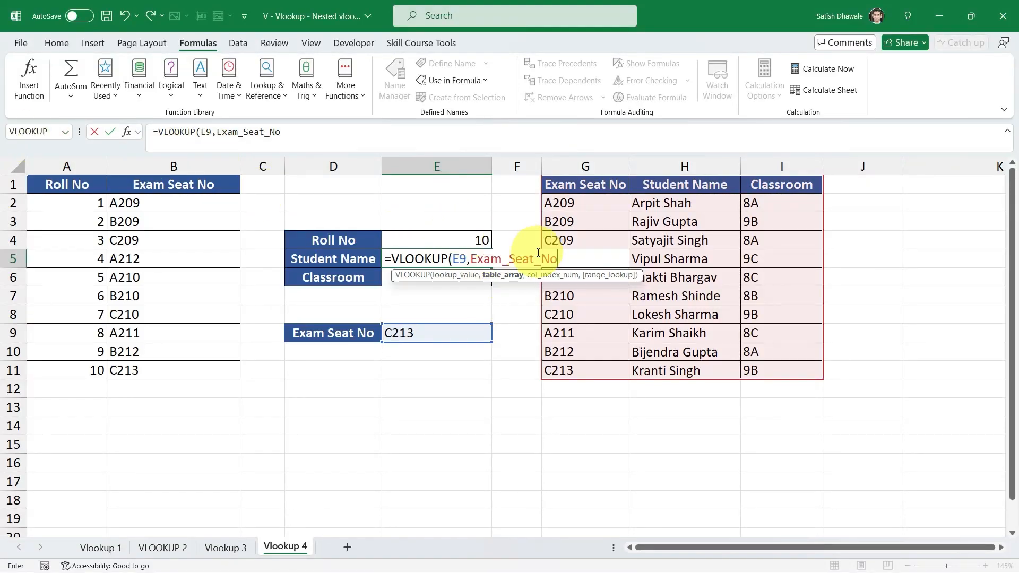
text(,)
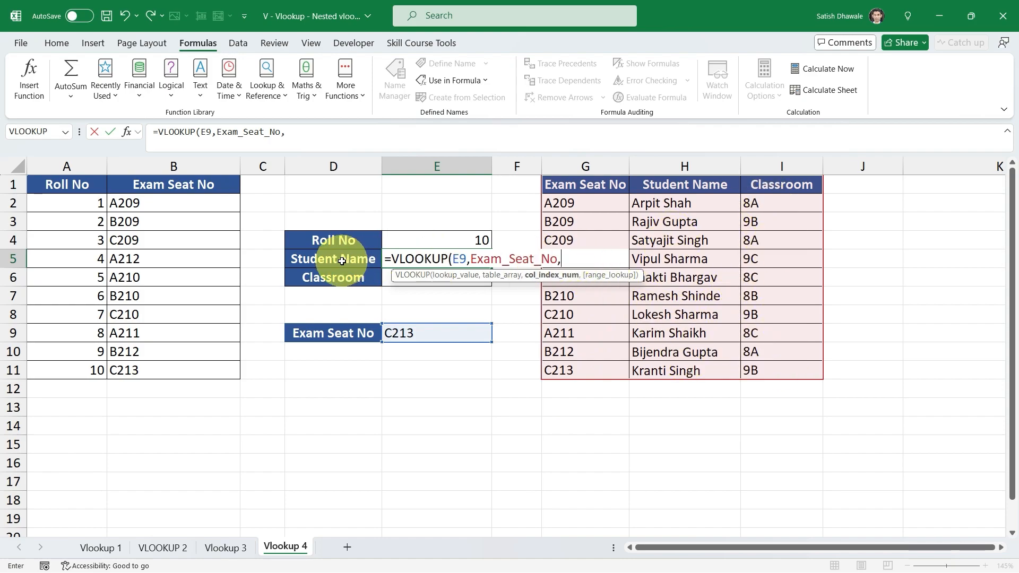
- Enter ROW()-3 as the column index in the E5 formula and check what ROW() and the whole expression evaluate to
text(2)
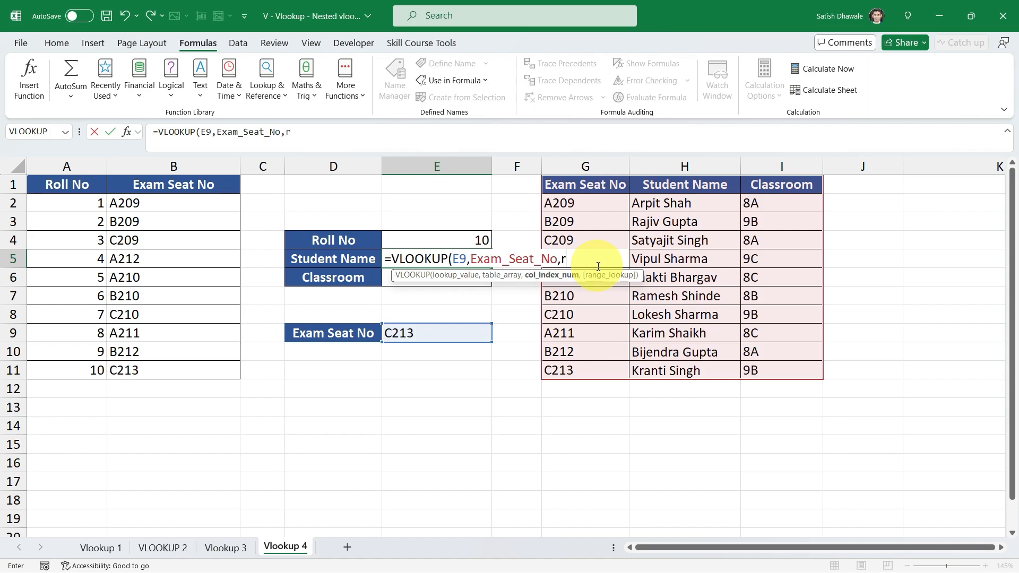
text(ow())
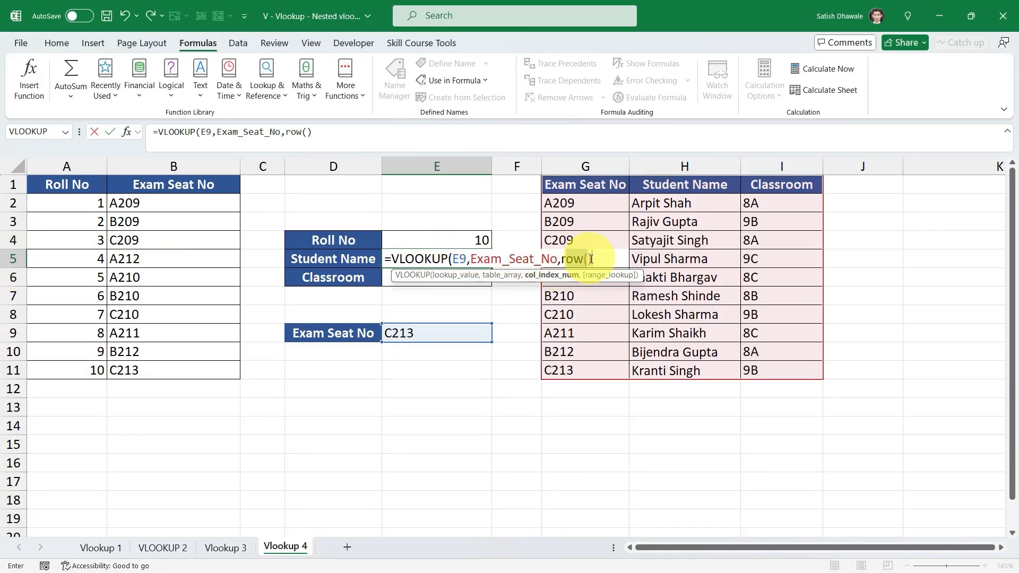
click(609, 258)
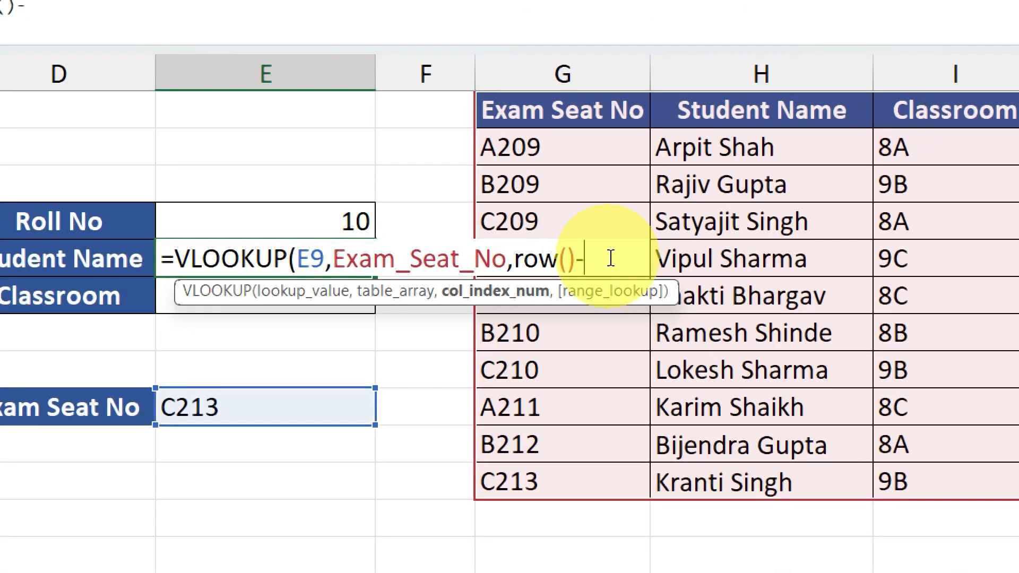
text(-3)
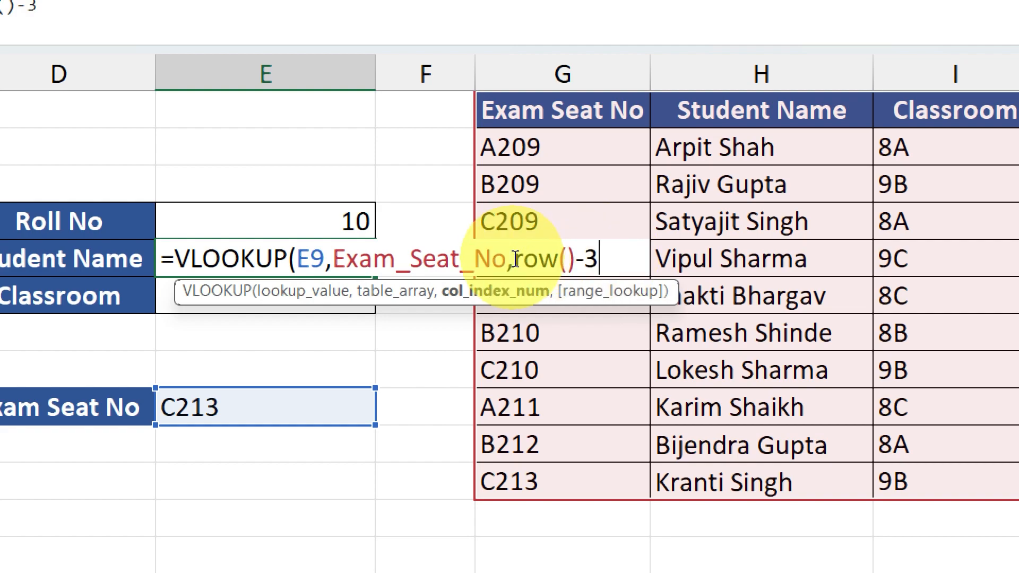
mouse_move(515, 259)
mouse_down()
mouse_move(603, 259)
mouse_move(515, 259)
mouse_up()
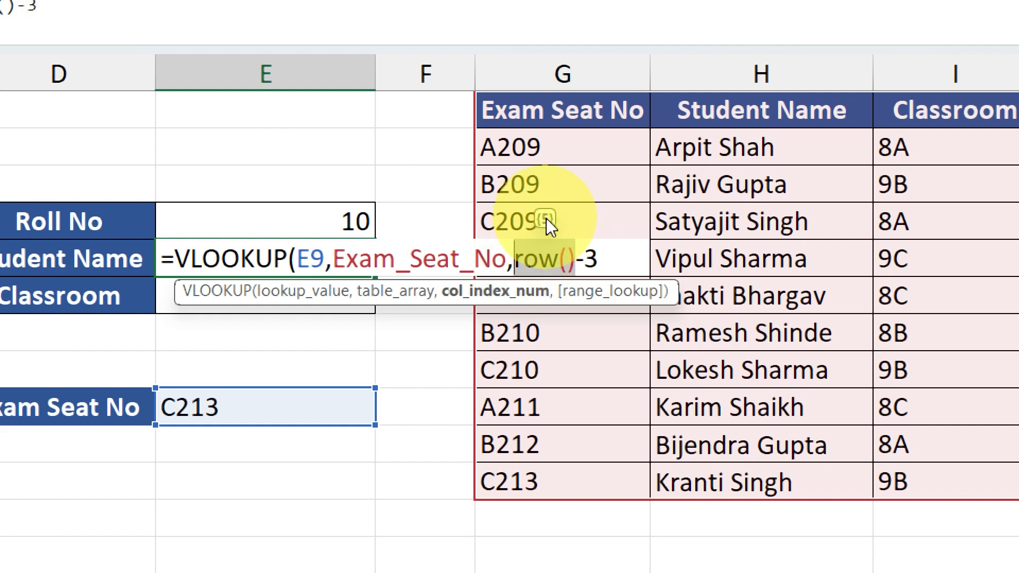
drag(513, 259, 568, 264)
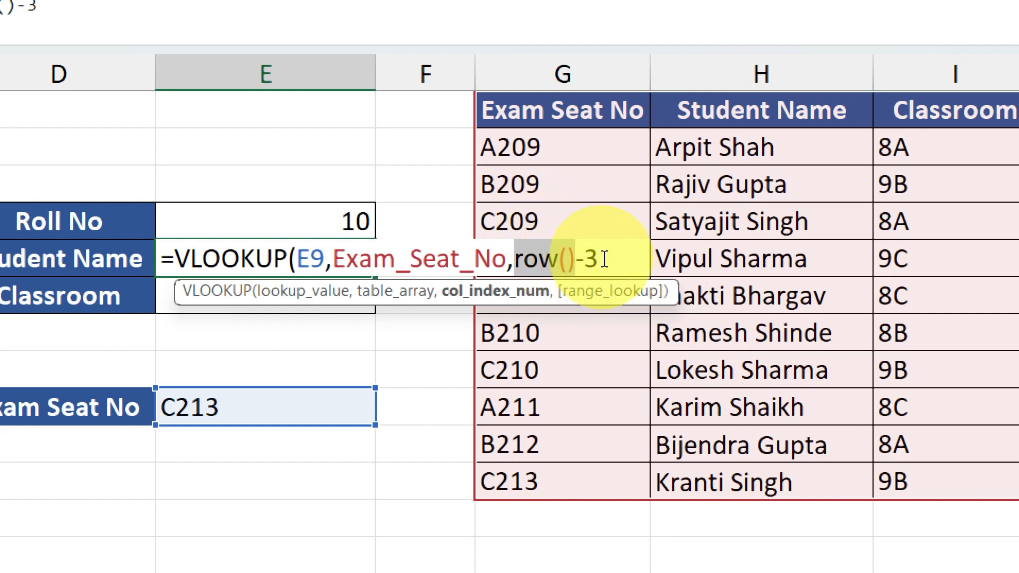
drag(604, 259, 517, 260)
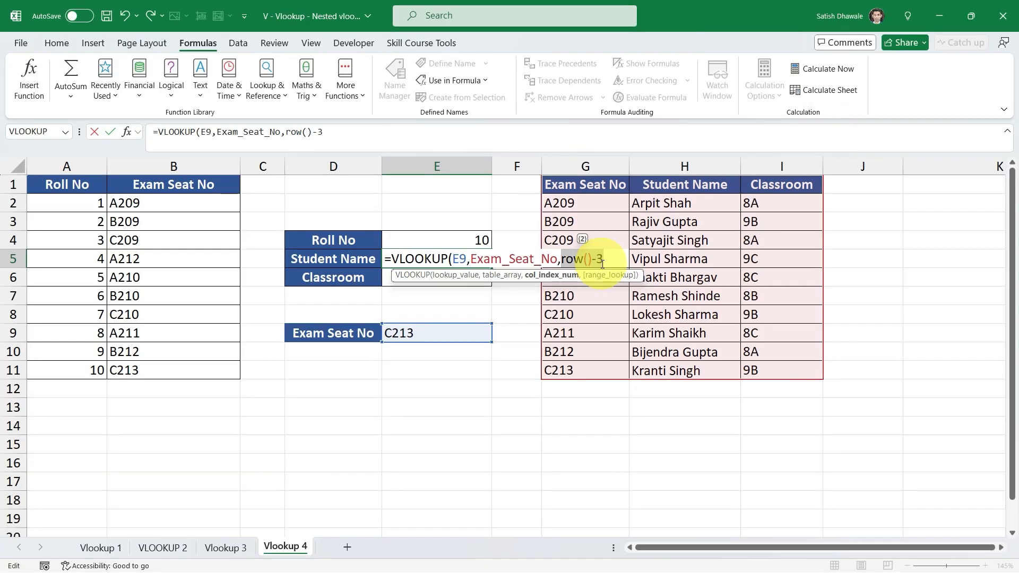
- Complete the E5 formula with exact match 0 and an absolute lookup reference, giving =VLOOKUP($E$9,Exam_Seat_No,ROW()-3,0)
click(613, 262)
text(,0)
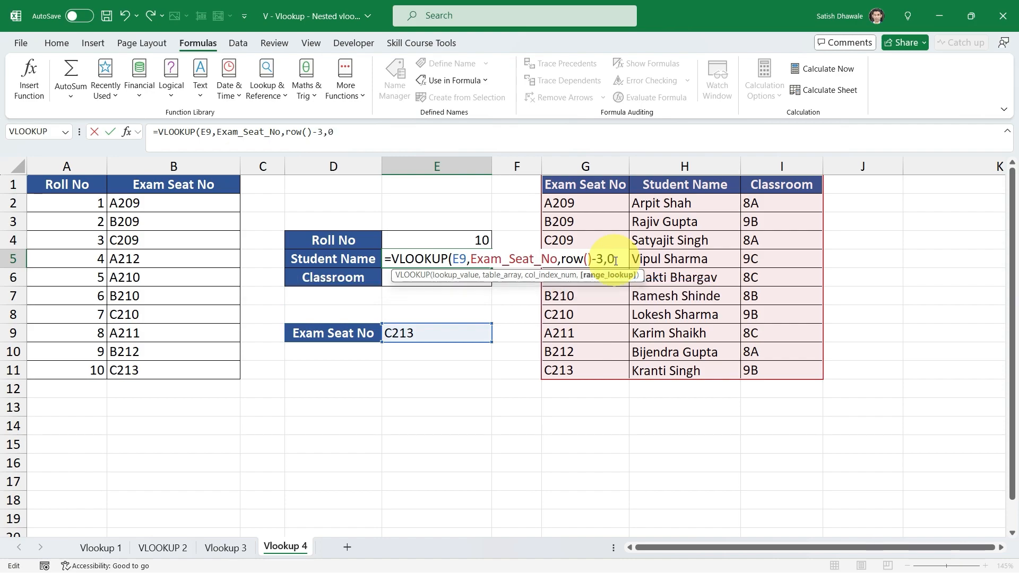
text())
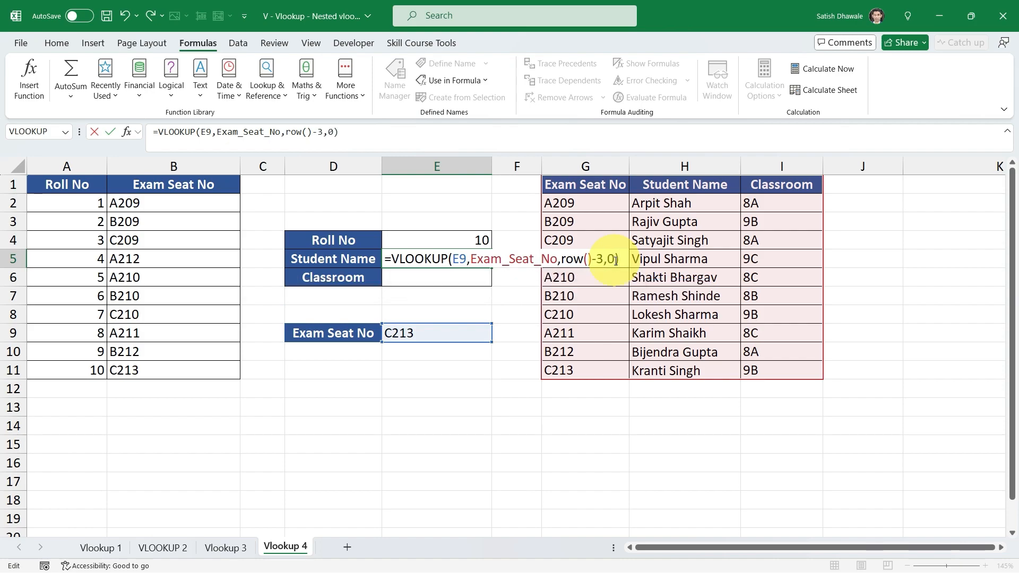
click(460, 259)
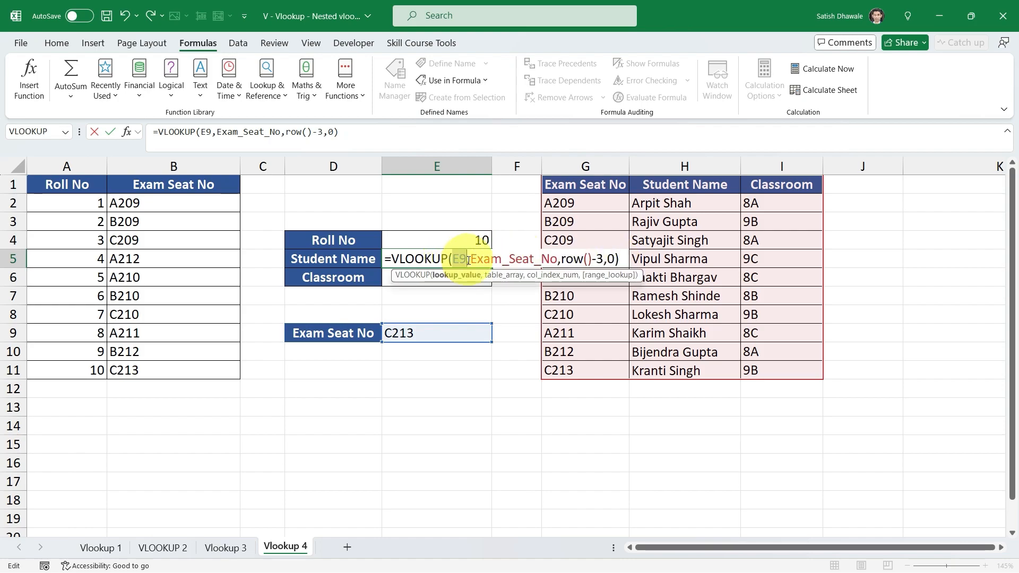
key(F4)
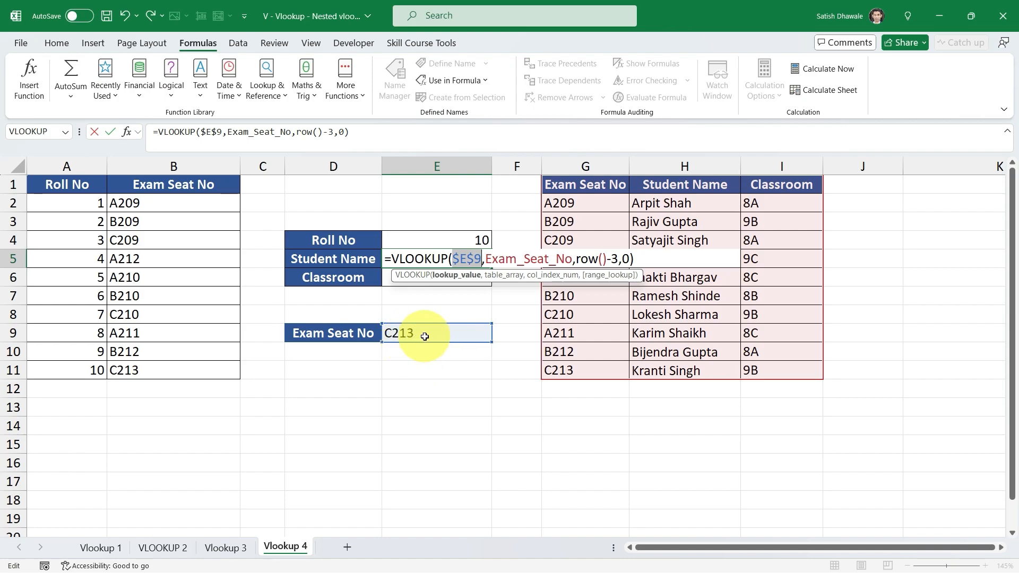
key(Return)
- Copy the E5 formula down to the Classroom cell E6 only, leaving E7 empty
click(477, 257)
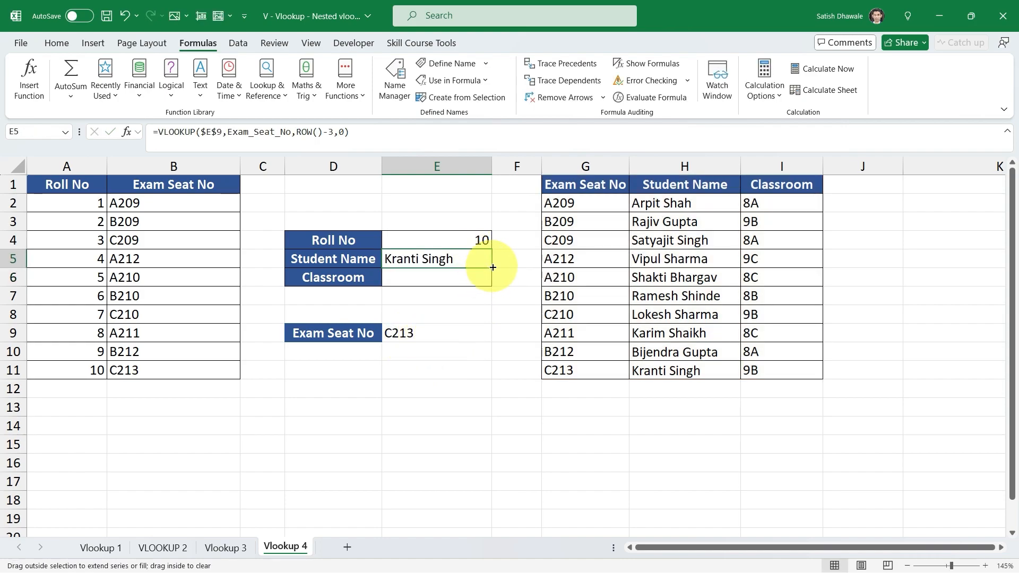
drag(492, 268, 475, 291)
click(466, 295)
key(Delete)
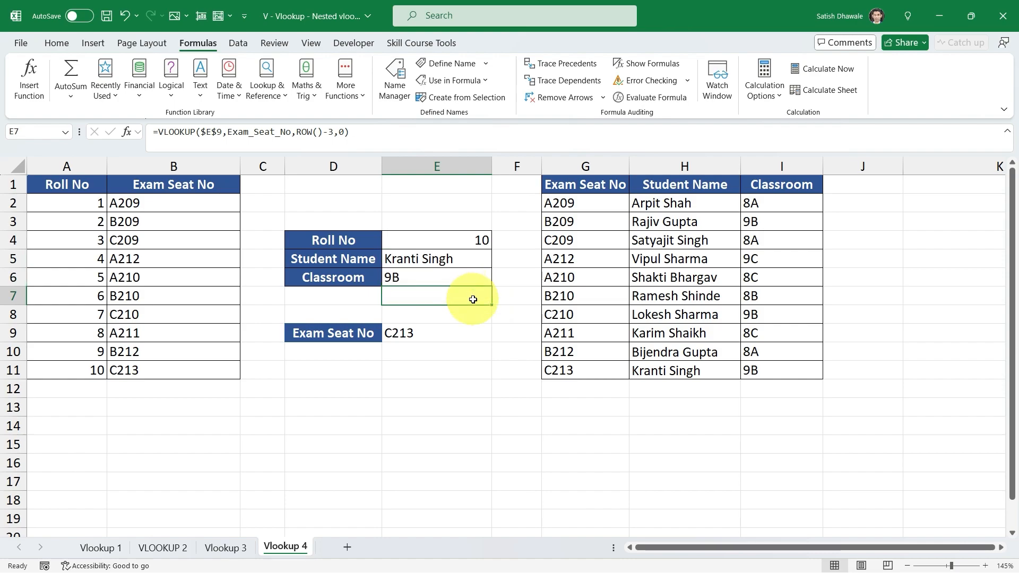
key(Up)
key(Up)
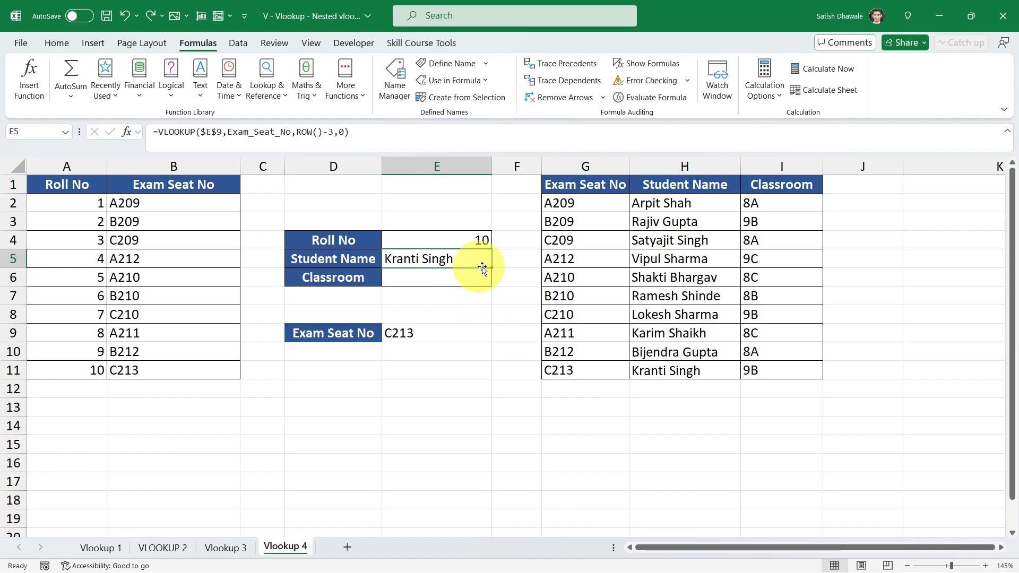
drag(491, 267, 478, 281)
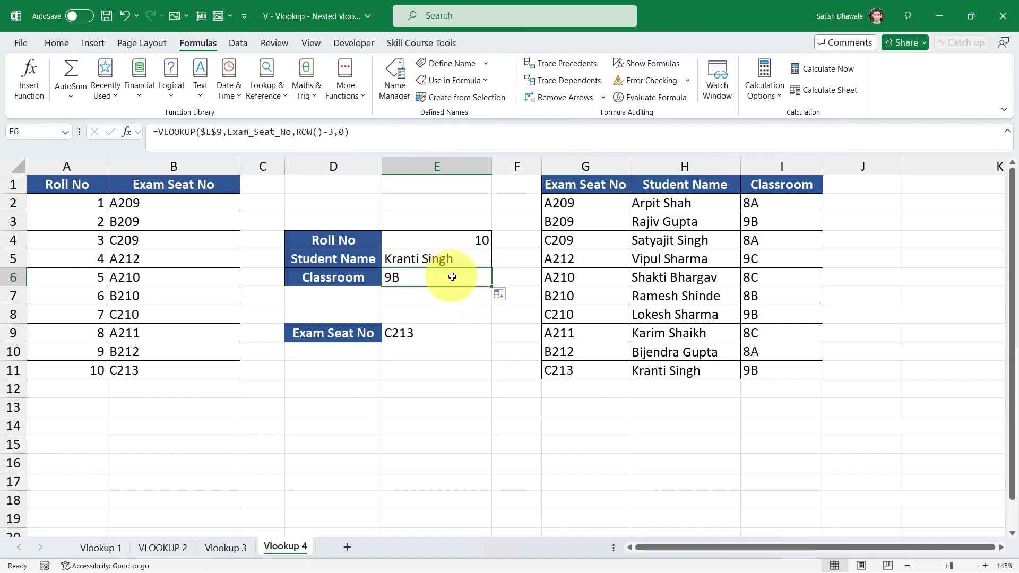
- Test the lookups with Roll No 5 in E4, comparing against the record in G6:I6, and with Roll No 3
key(Up)
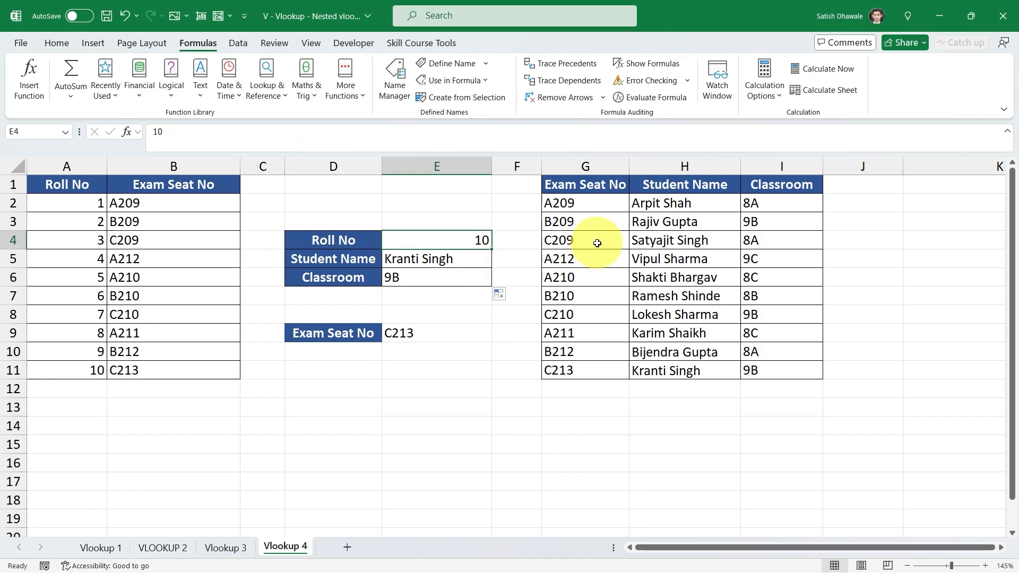
text(5)
key(Return)
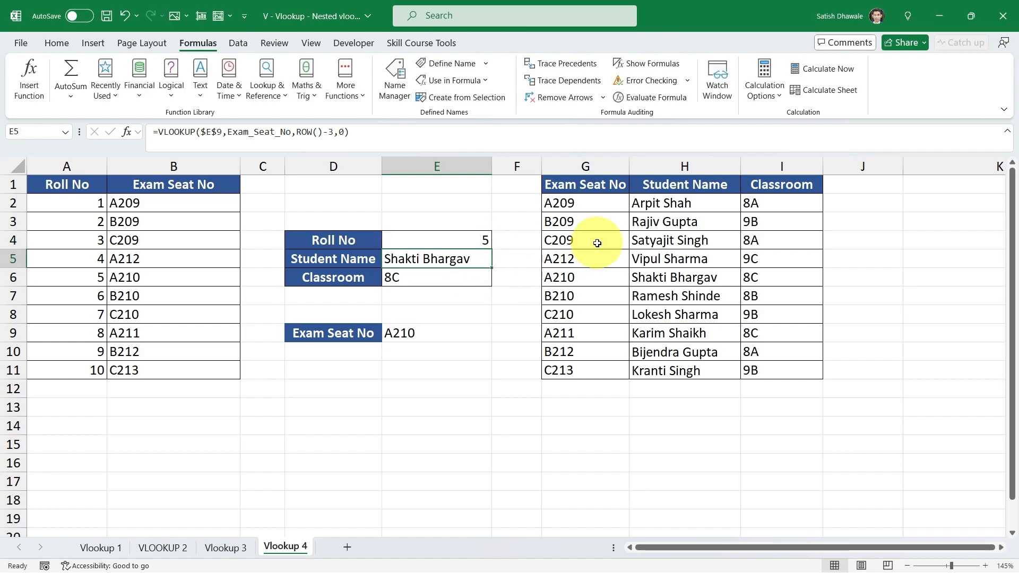
drag(570, 277, 783, 277)
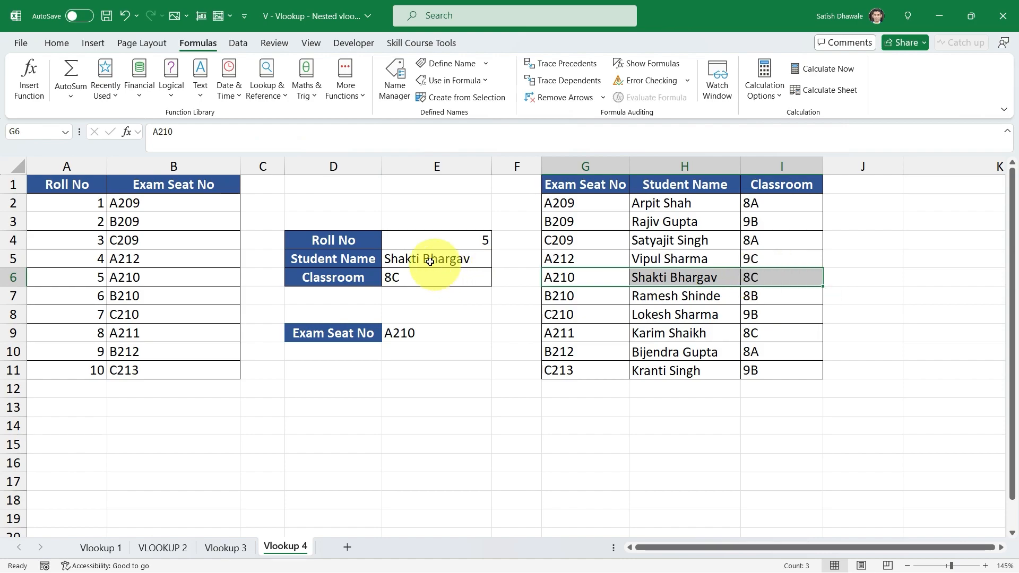
click(424, 240)
text(3)
key(Return)
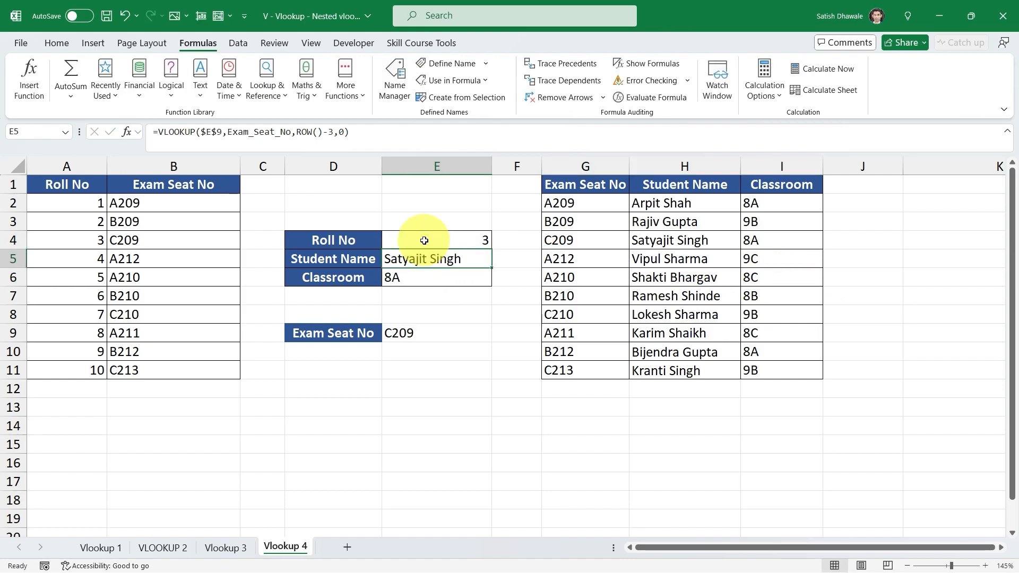
- Set the Roll No in E4 to 1 and compare the returned details with the record in G2:I2
click(424, 240)
text(1)
key(Return)
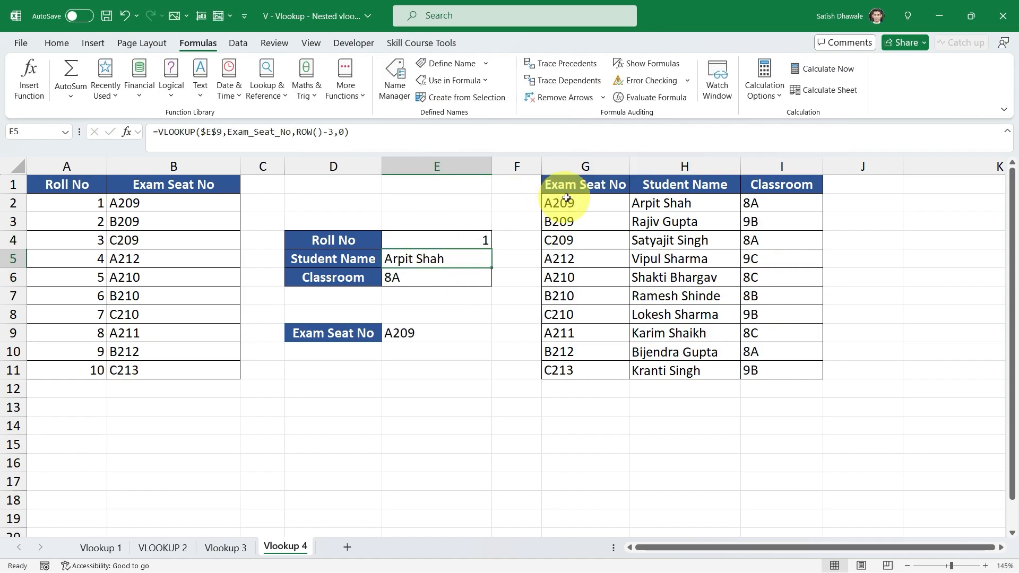
drag(557, 203, 760, 207)
- Review the formulas in the Classroom, Exam Seat No and Student Name cells and the Roll No input in E4
click(444, 276)
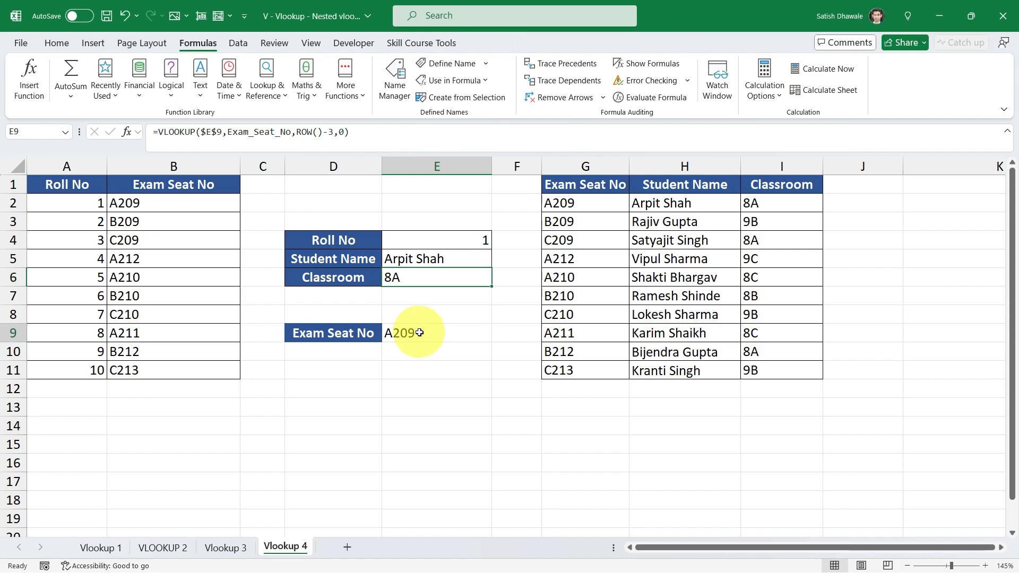
click(419, 333)
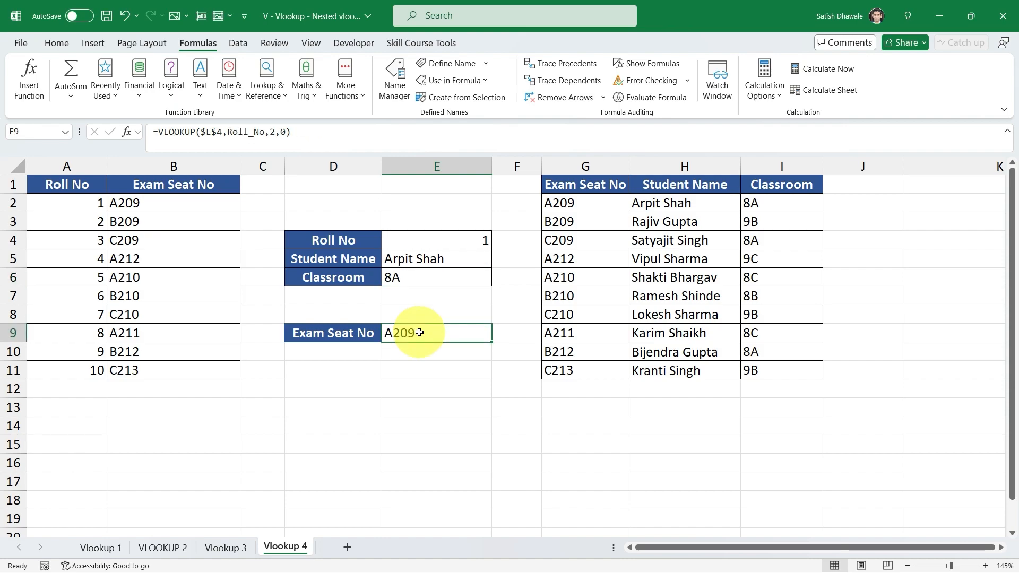
click(461, 241)
click(424, 332)
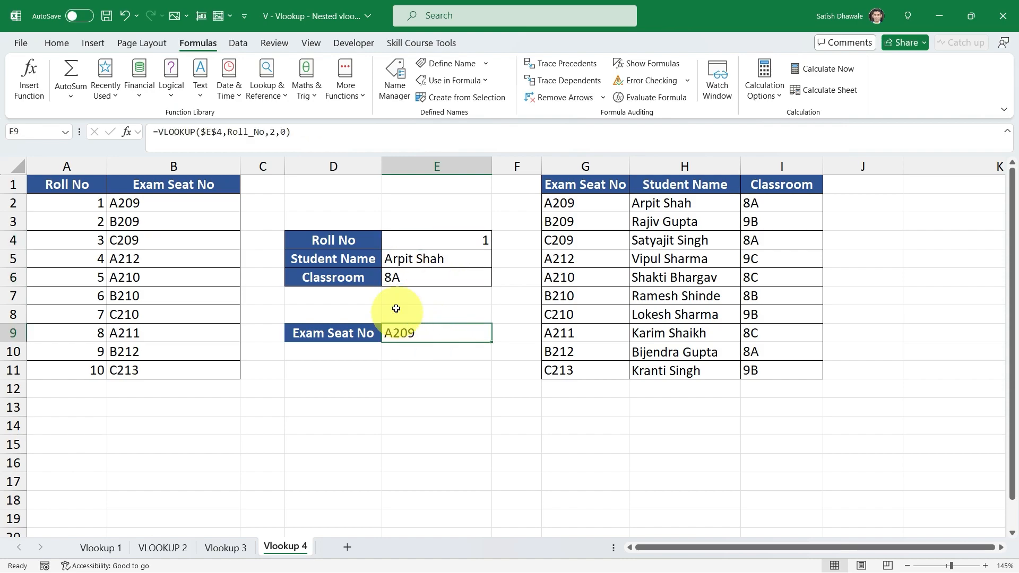
click(417, 259)
- Clear the Exam Seat No formula in E9 to test how the dependent lookups react, and undo the deletion
click(419, 329)
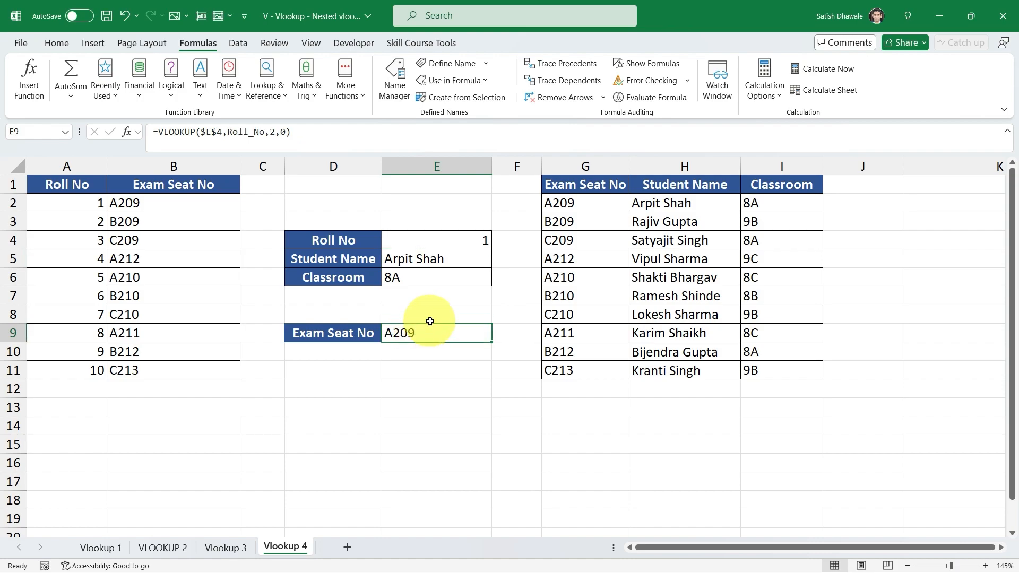
key(Delete)
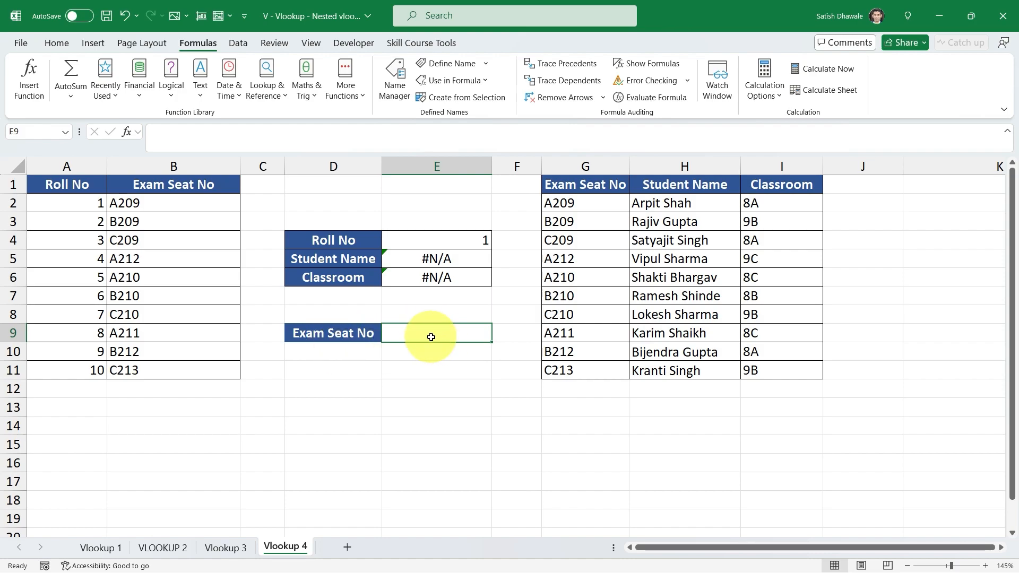
key(ctrl+z)
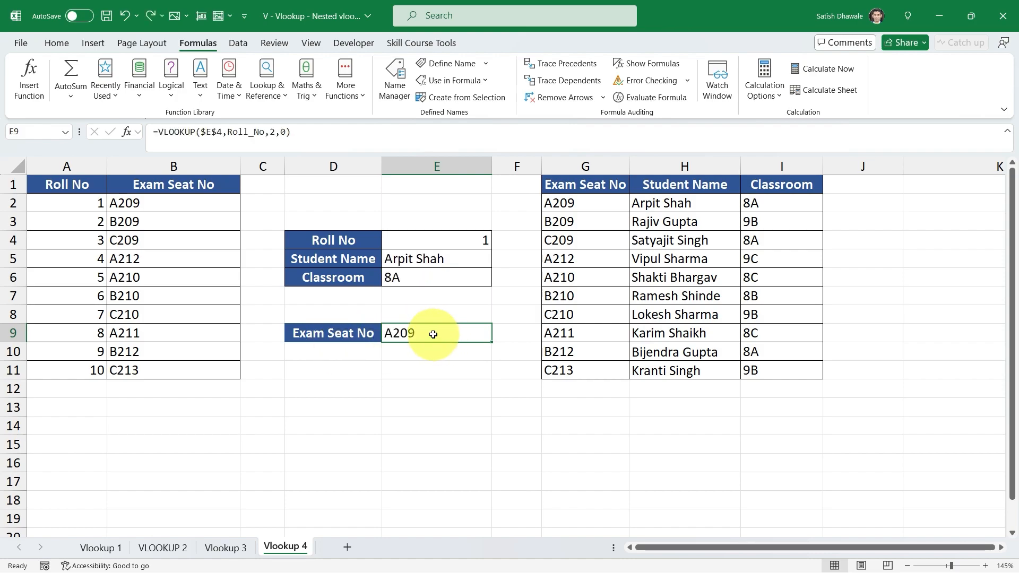
- Cut the expression VLOOKUP($E$4,Roll_No,2,0) from the Exam Seat No cell E9 for reuse, leaving the cell empty
double_click(431, 333)
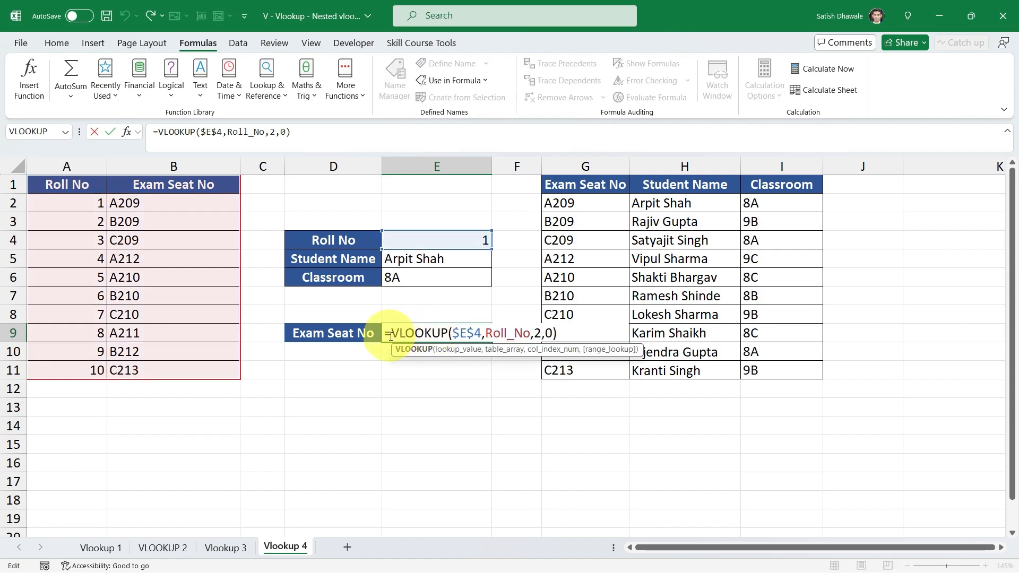
drag(419, 335, 584, 338)
key(ctrl+c)
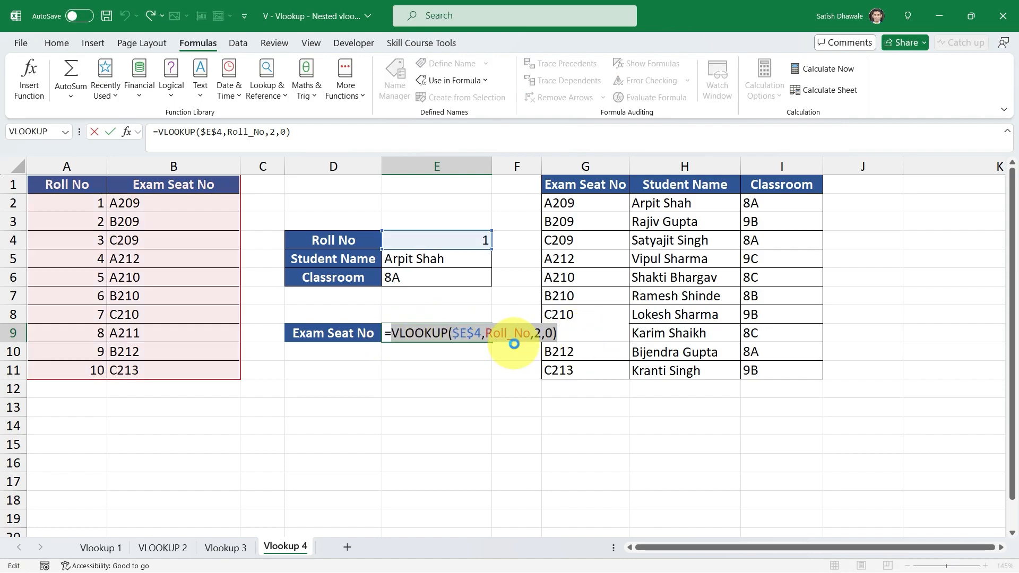
key(Delete)
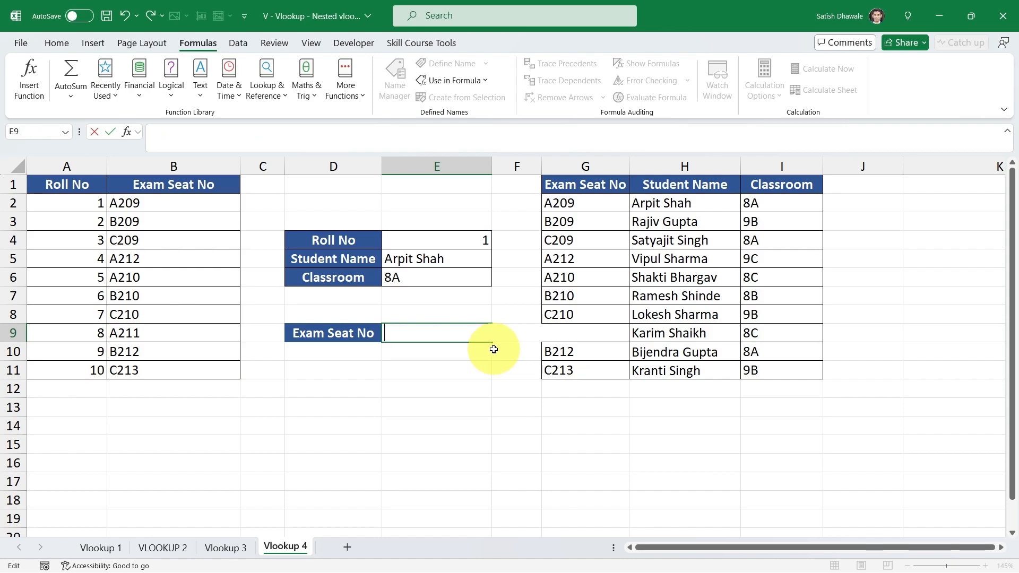
key(Return)
click(436, 333)
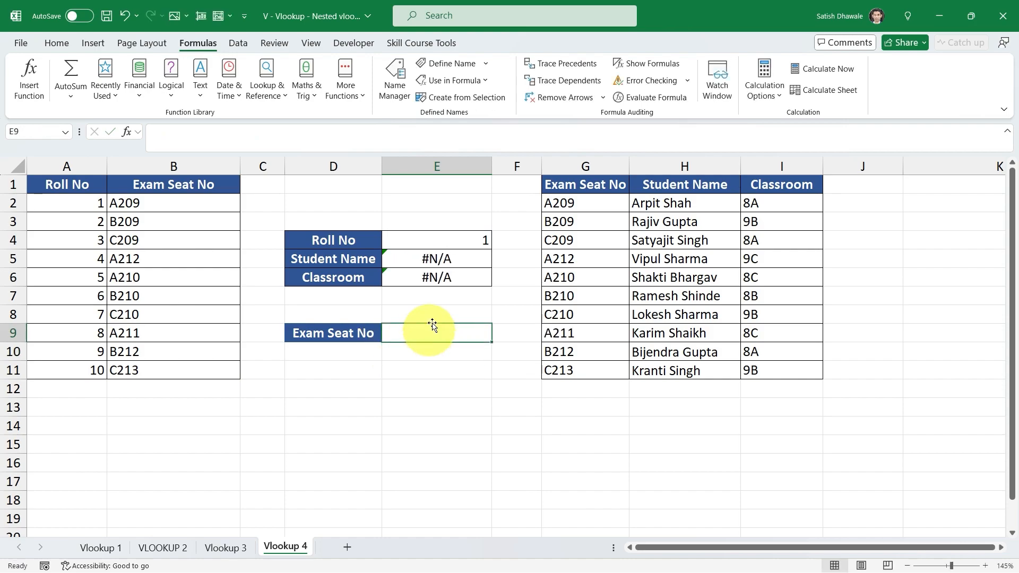
- Replace $E$9 in the Student Name formula in E5 with the copied VLOOKUP($E$4,Roll_No,2,0) and fill the nested formula down to Classroom in E6
double_click(447, 259)
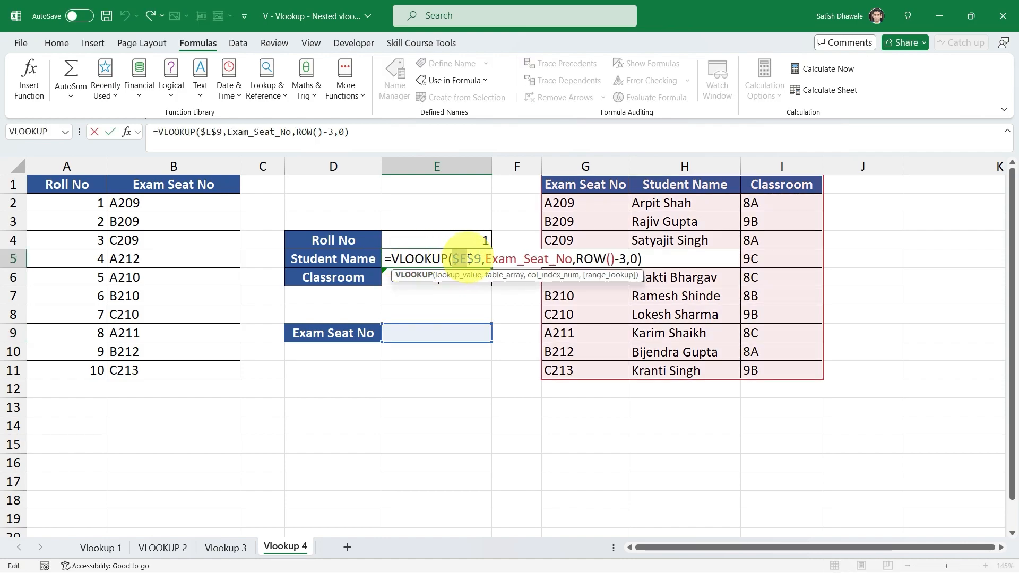
drag(452, 259, 477, 264)
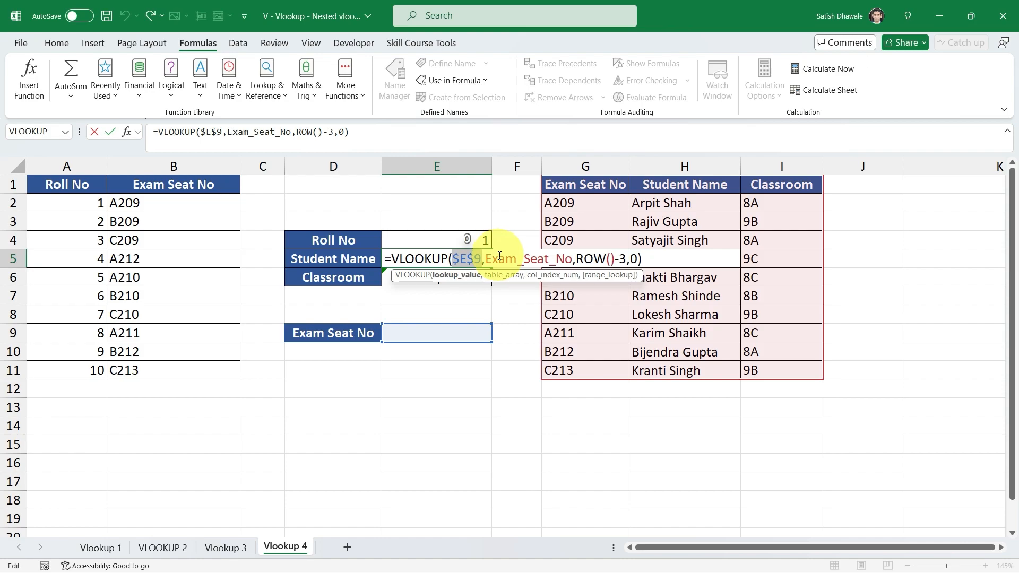
key(ctrl+v)
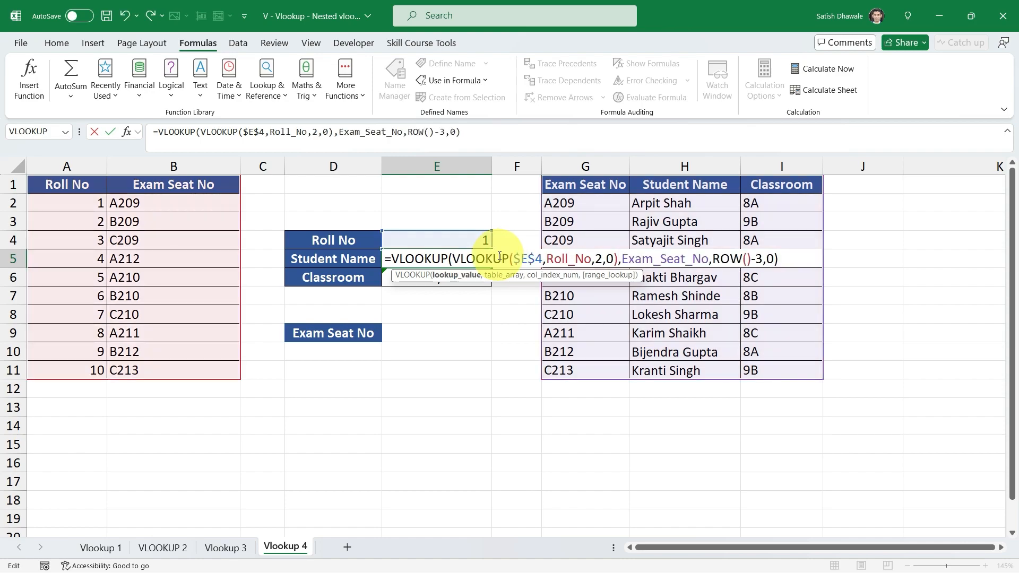
key(ctrl+Return)
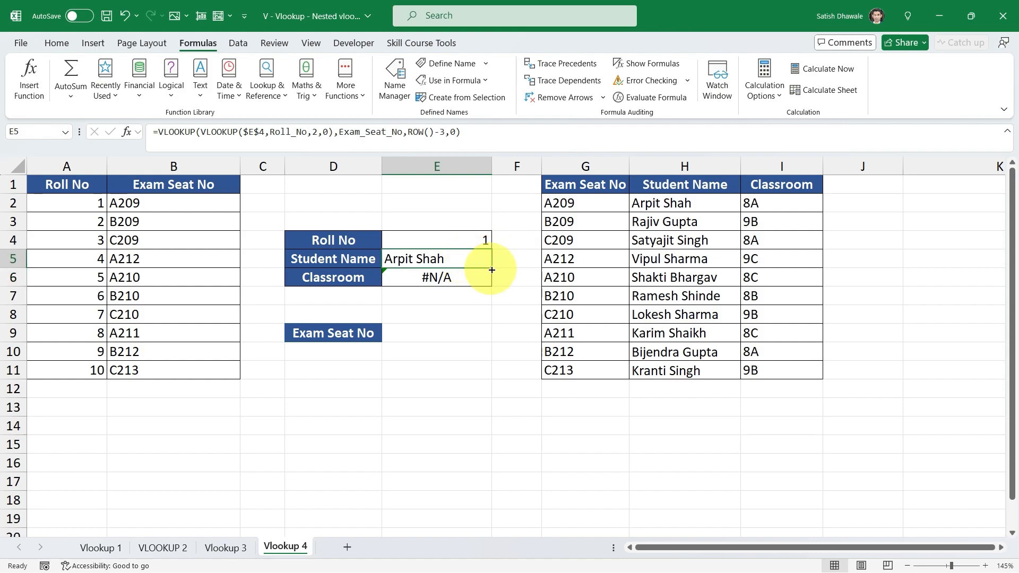
drag(486, 269, 499, 289)
- Test the nested lookups by entering Roll No 2, 3 and 1 in E4
click(488, 239)
text(2)
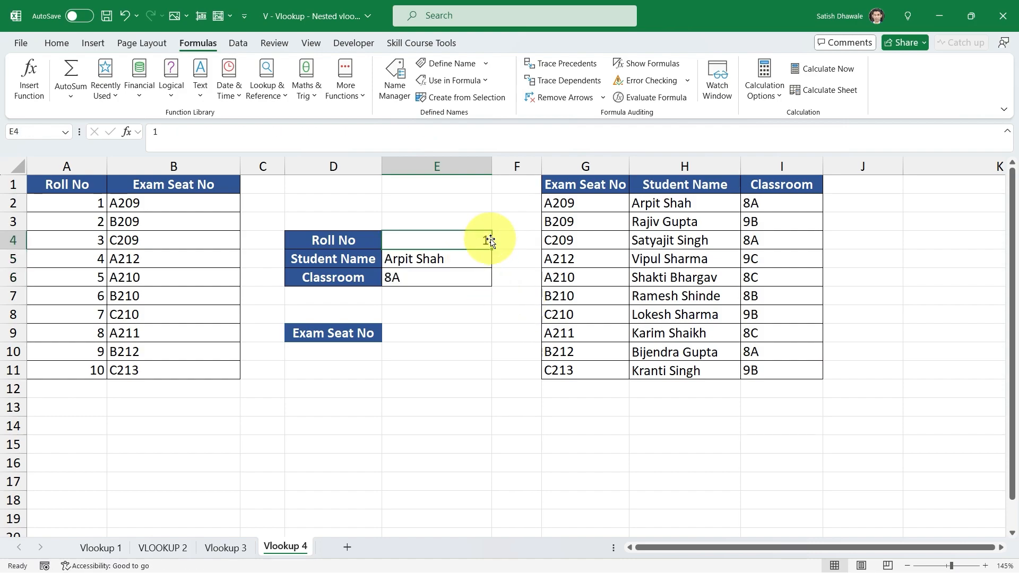
key(Return)
click(488, 239)
text(3)
key(Return)
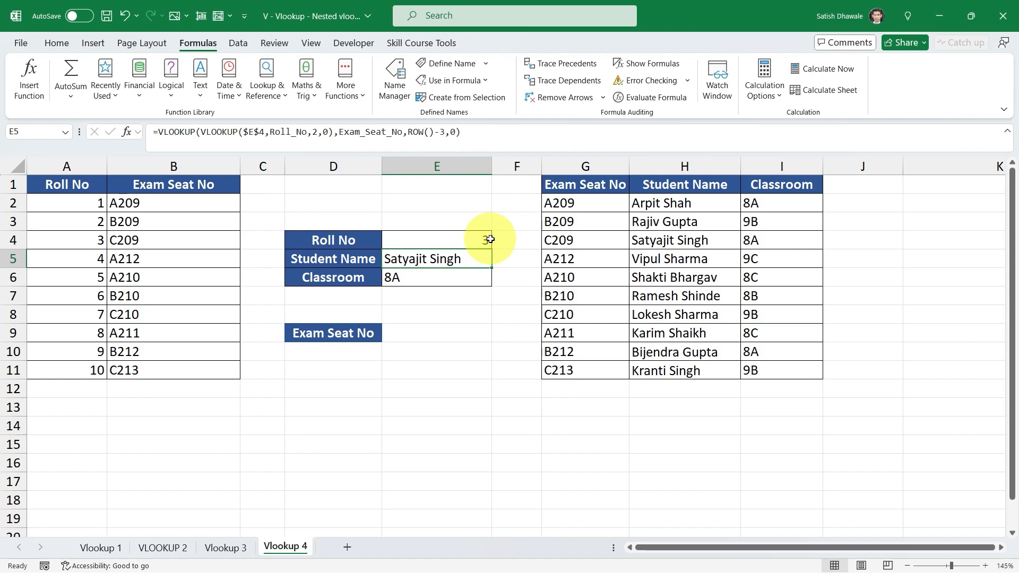
click(488, 240)
text(1)
key(Return)
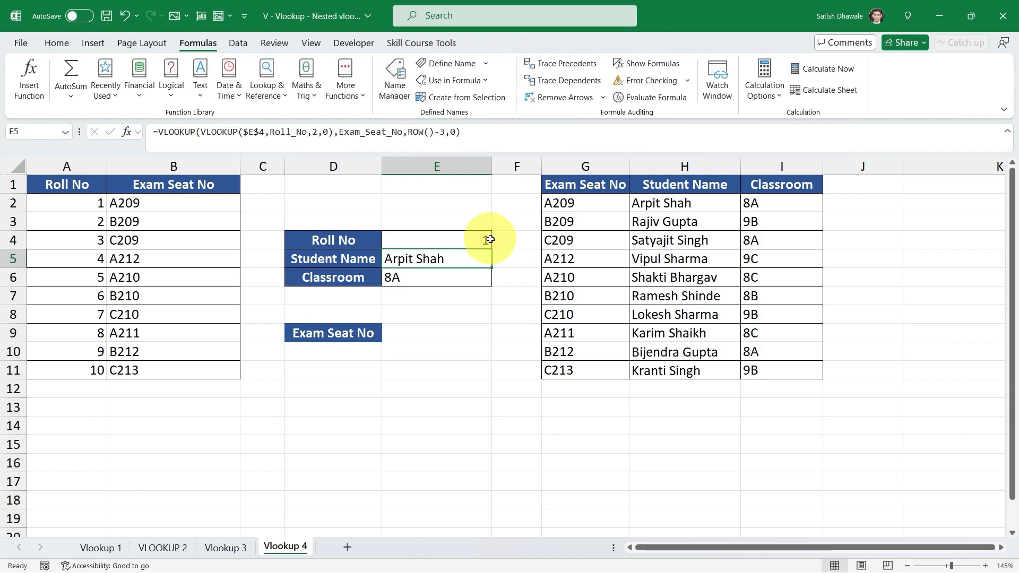
- Test the nested lookups with Roll No 3 in E4, and set the Roll No to 4
click(482, 239)
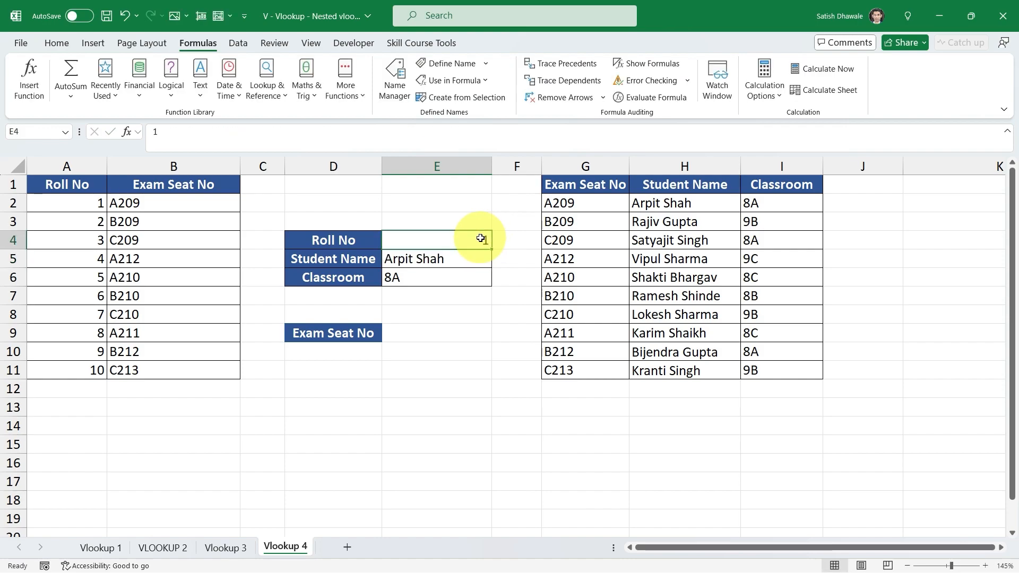
text(3)
key(Return)
click(480, 238)
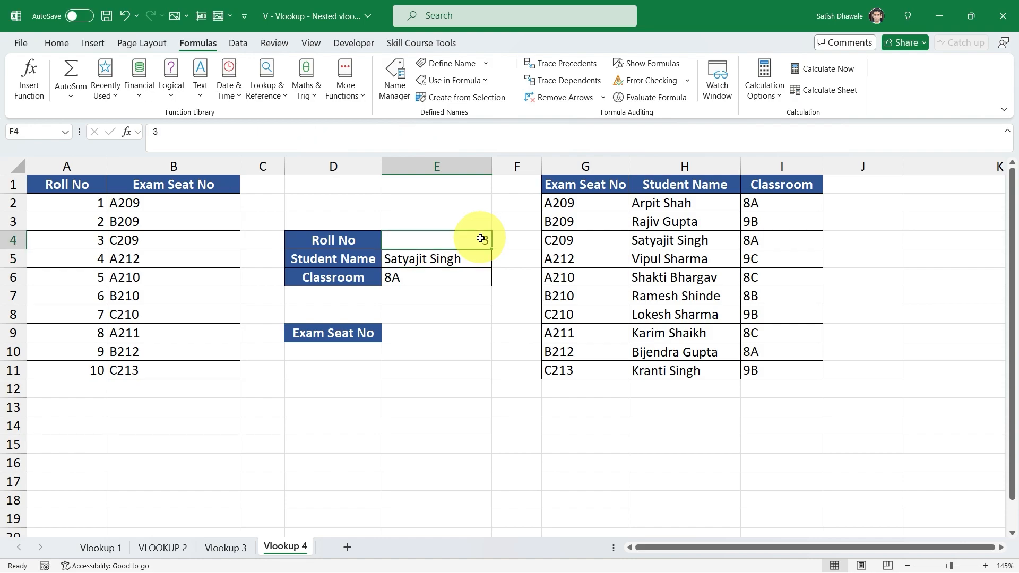
text(4)
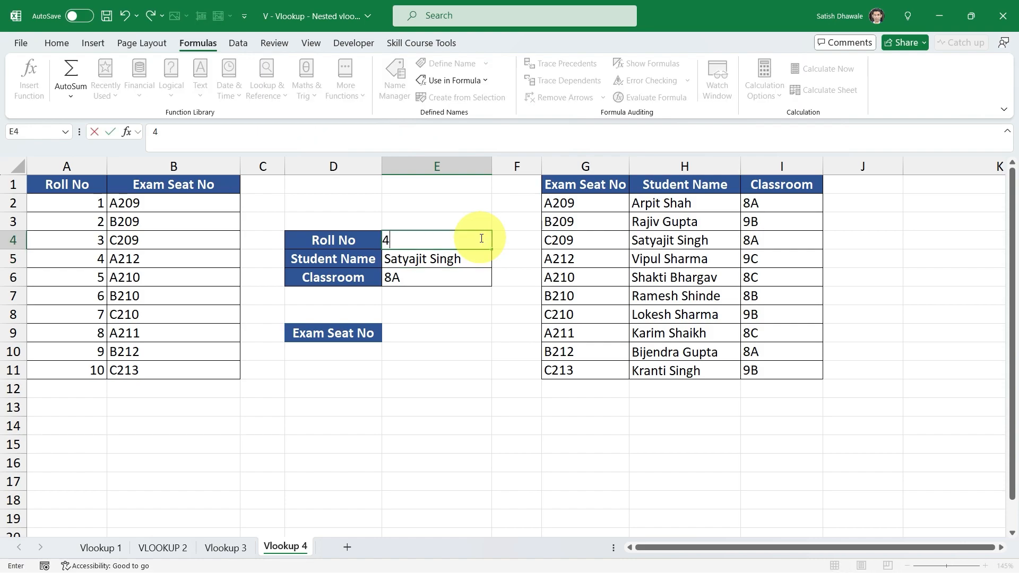
key(Return)
- Examine the nested formula in the Student Name cell E5, focusing on the inner VLOOKUP used as the lookup value, without changing it
click(480, 238)
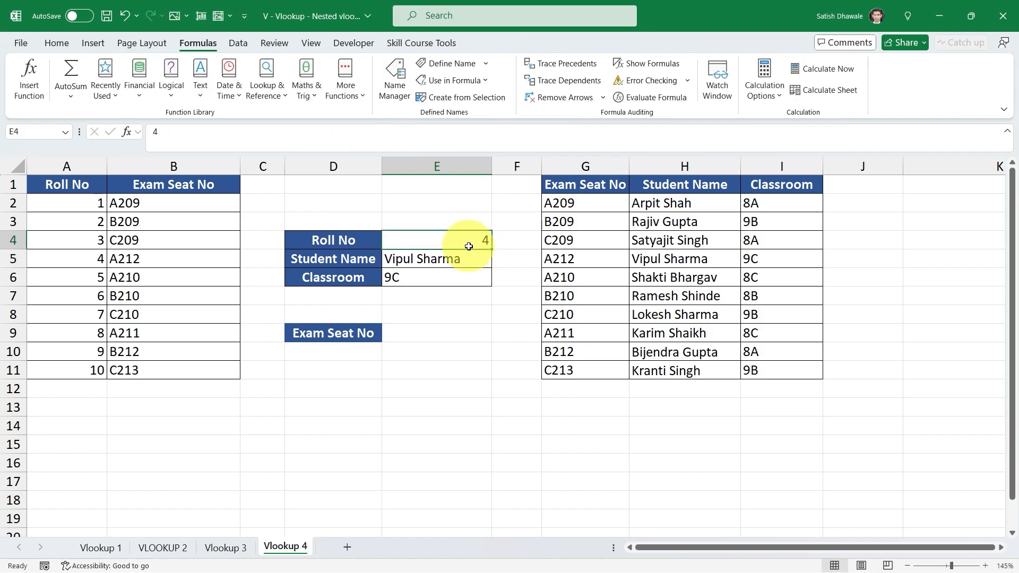
key(Down)
key(F2)
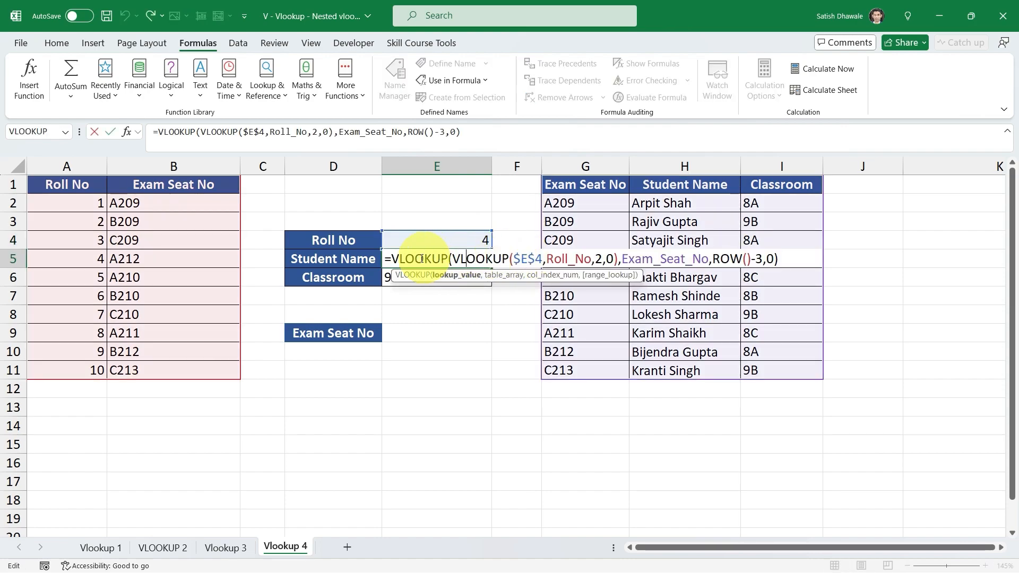
drag(414, 258, 619, 259)
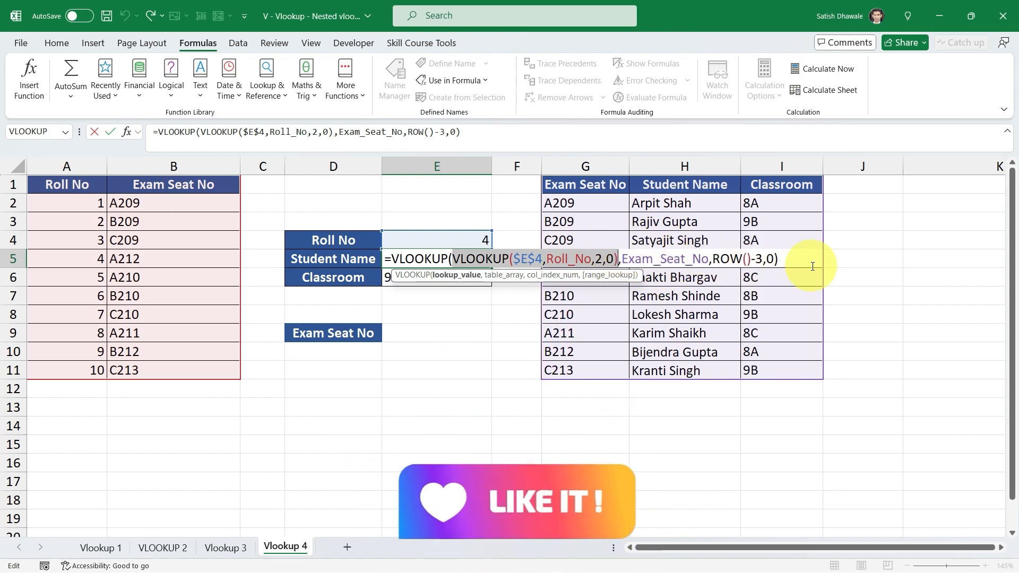
key(Escape)
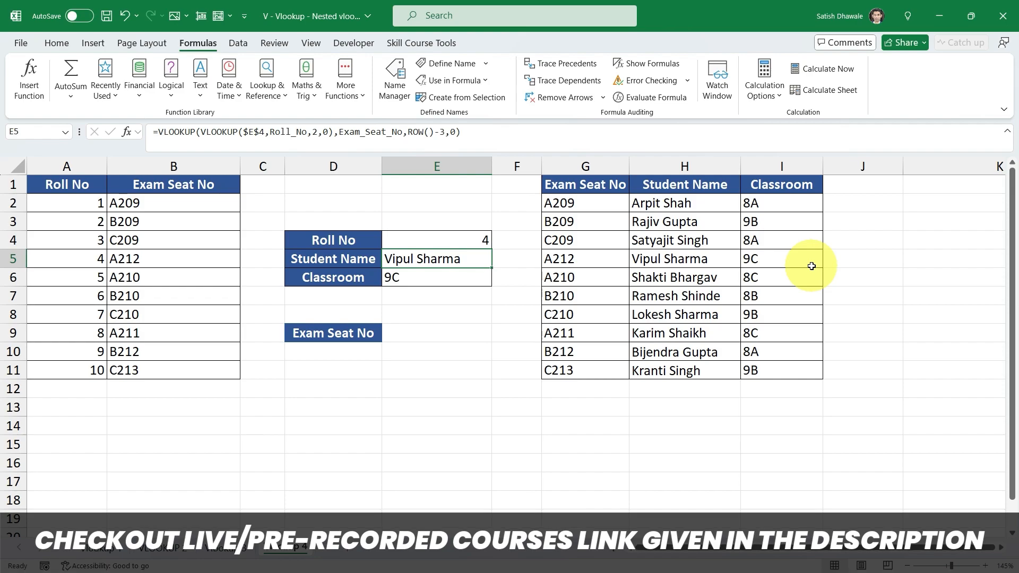